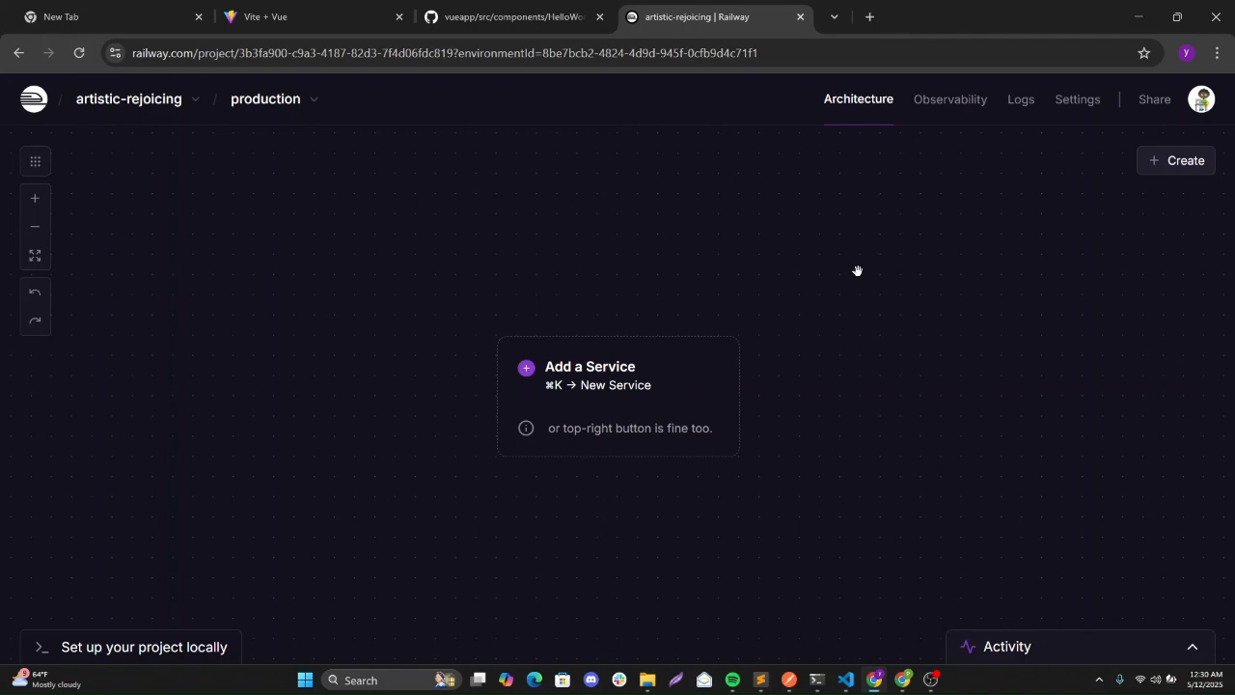
# Add a new service from a template and search the templates for 'Direc'.
pyautogui.click(590, 379)
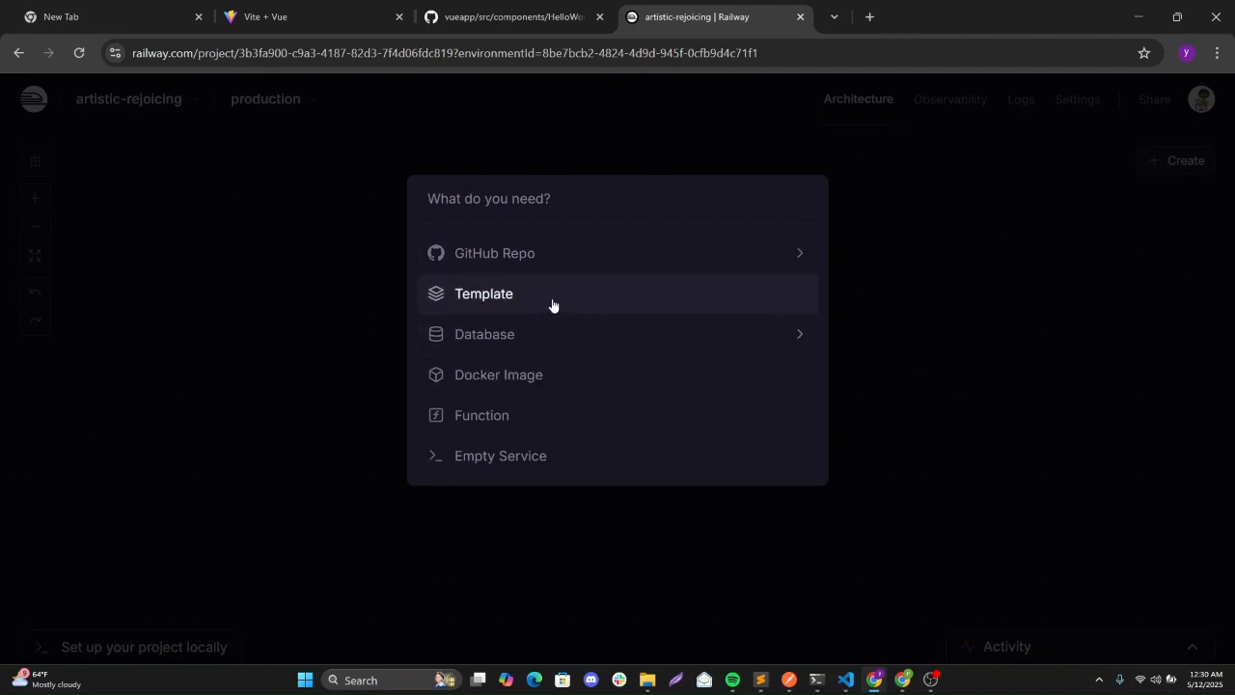
pyautogui.click(521, 298)
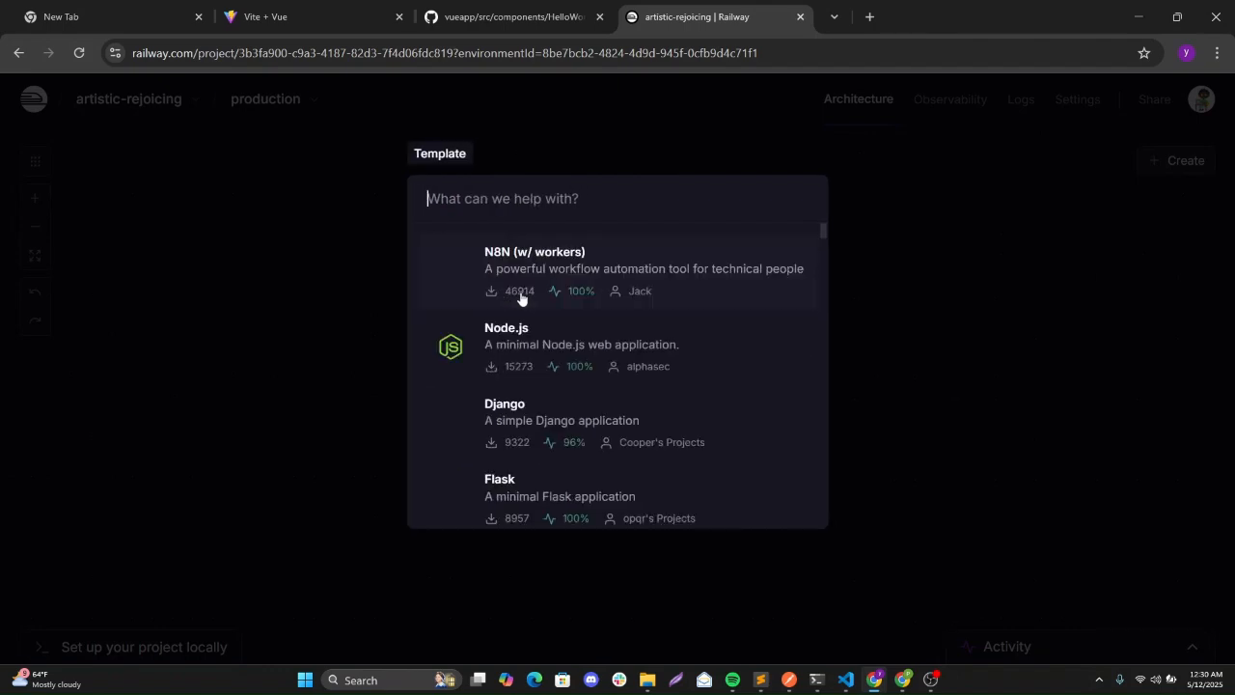
pyautogui.write('D')
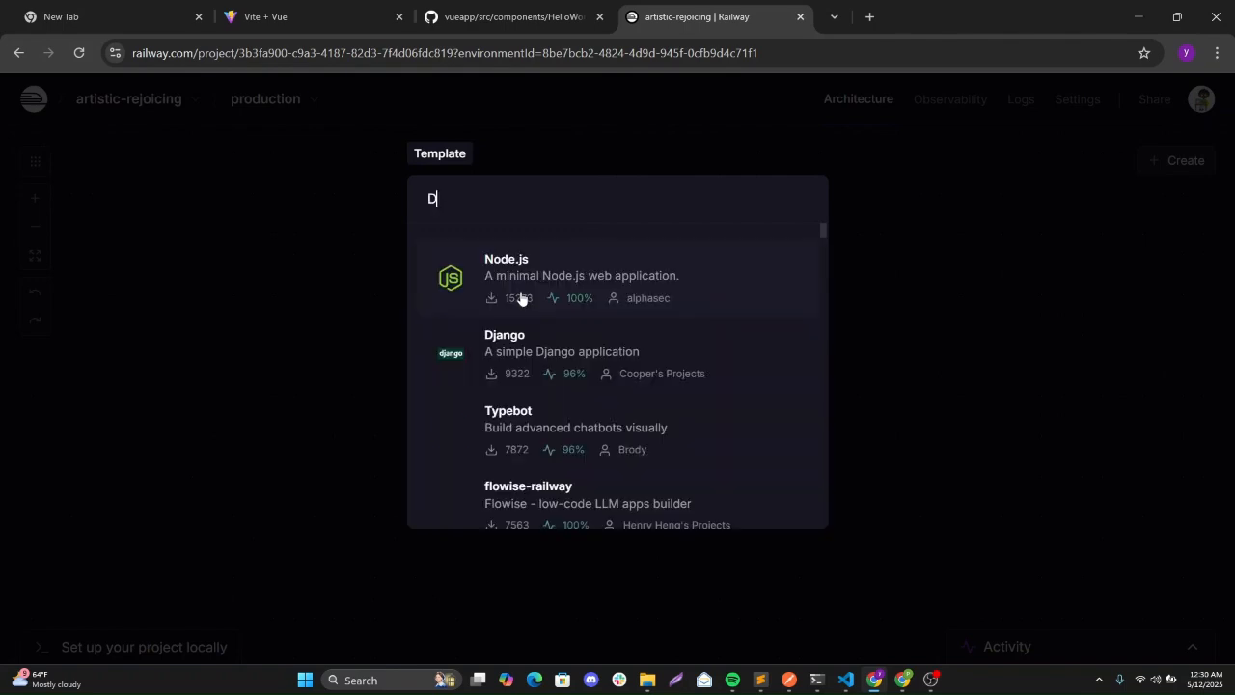
pyautogui.write('irec')
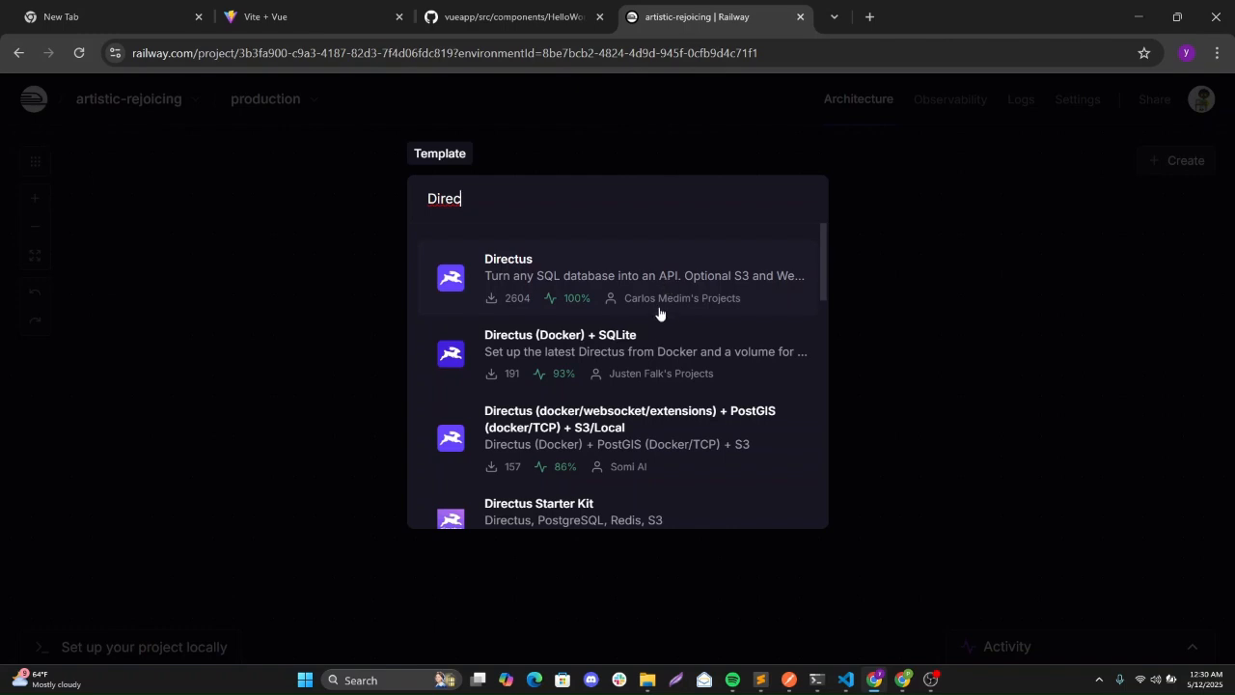
# Deploy the Directus template with the admin's e-mail address filled in as ADMIN_EMAIL.
pyautogui.click(615, 280)
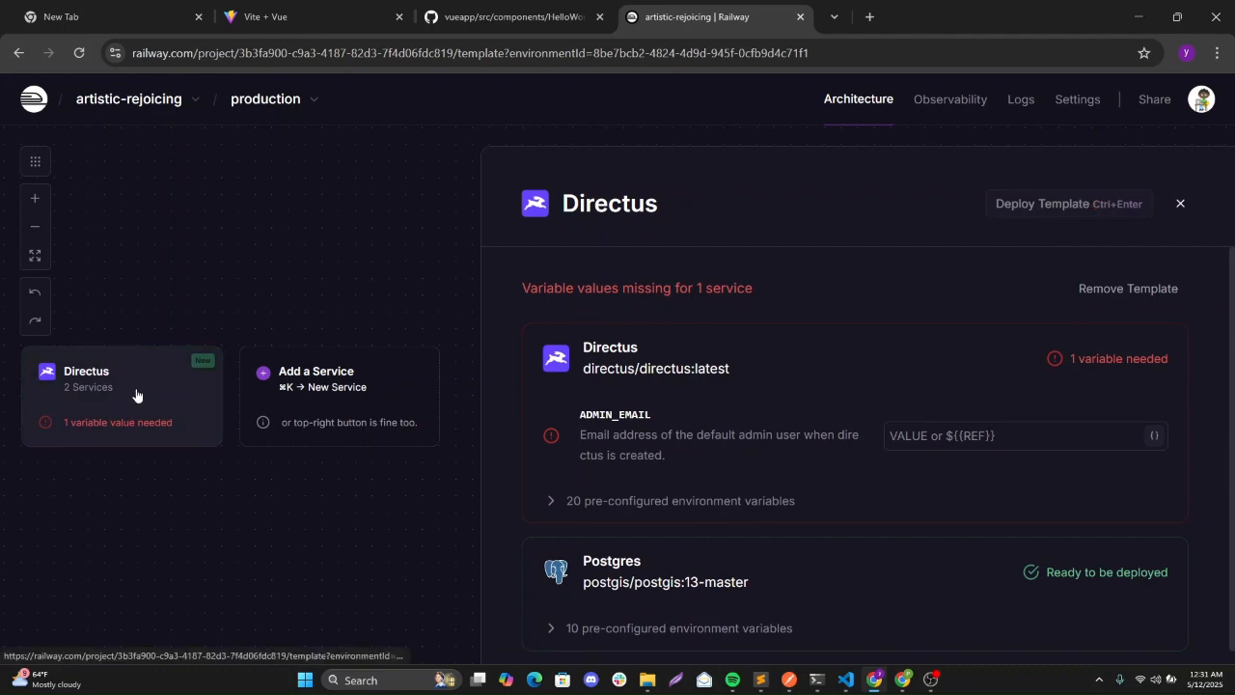
pyautogui.click(902, 436)
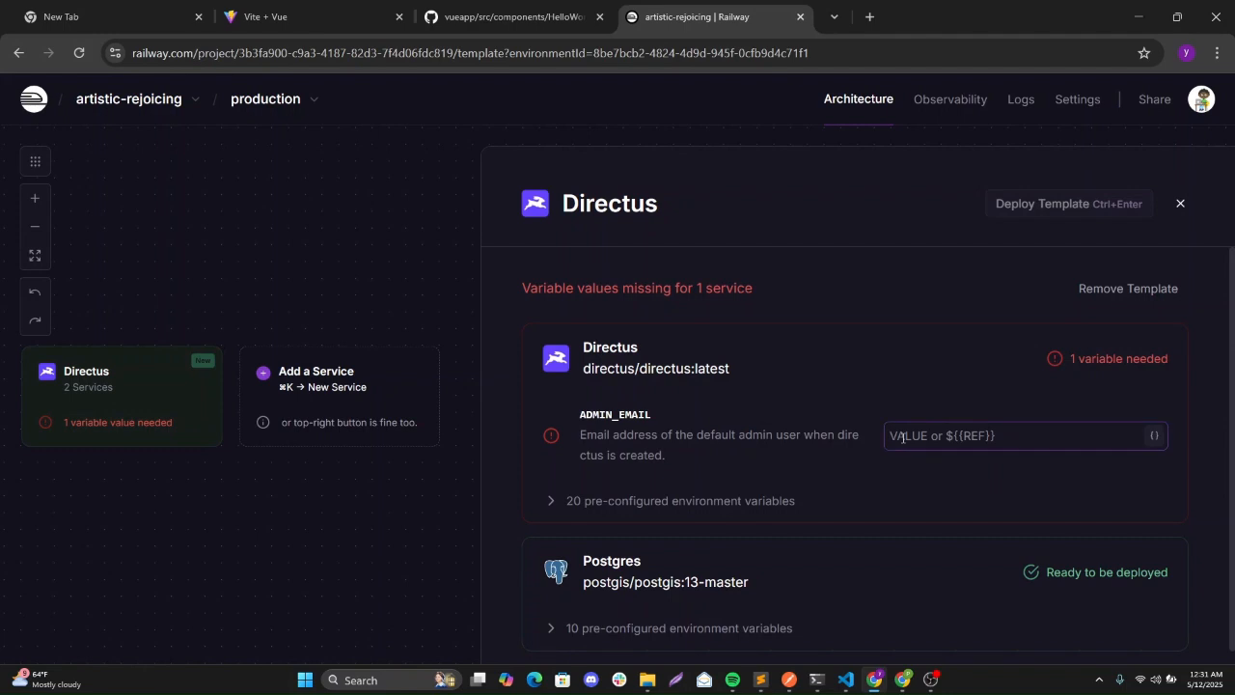
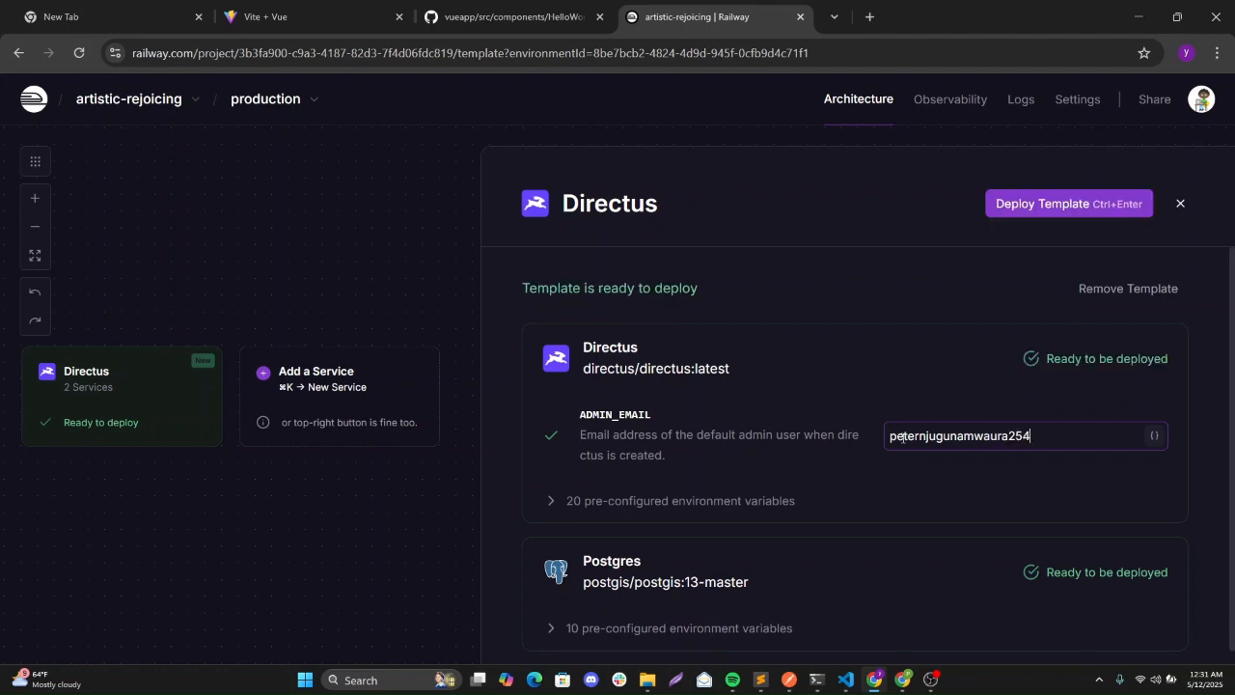
pyautogui.click(1040, 208)
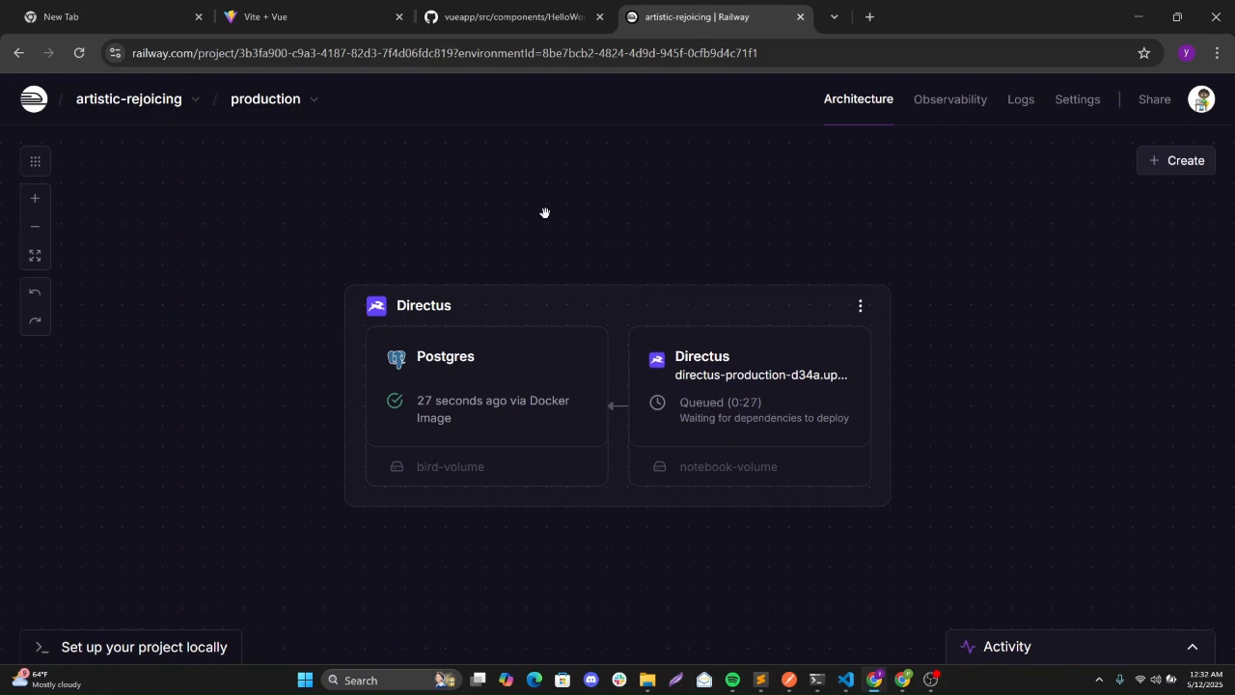
# Search Google for 'Directus CMS' in a new tab and open the directus.io homepage.
pyautogui.click(871, 17)
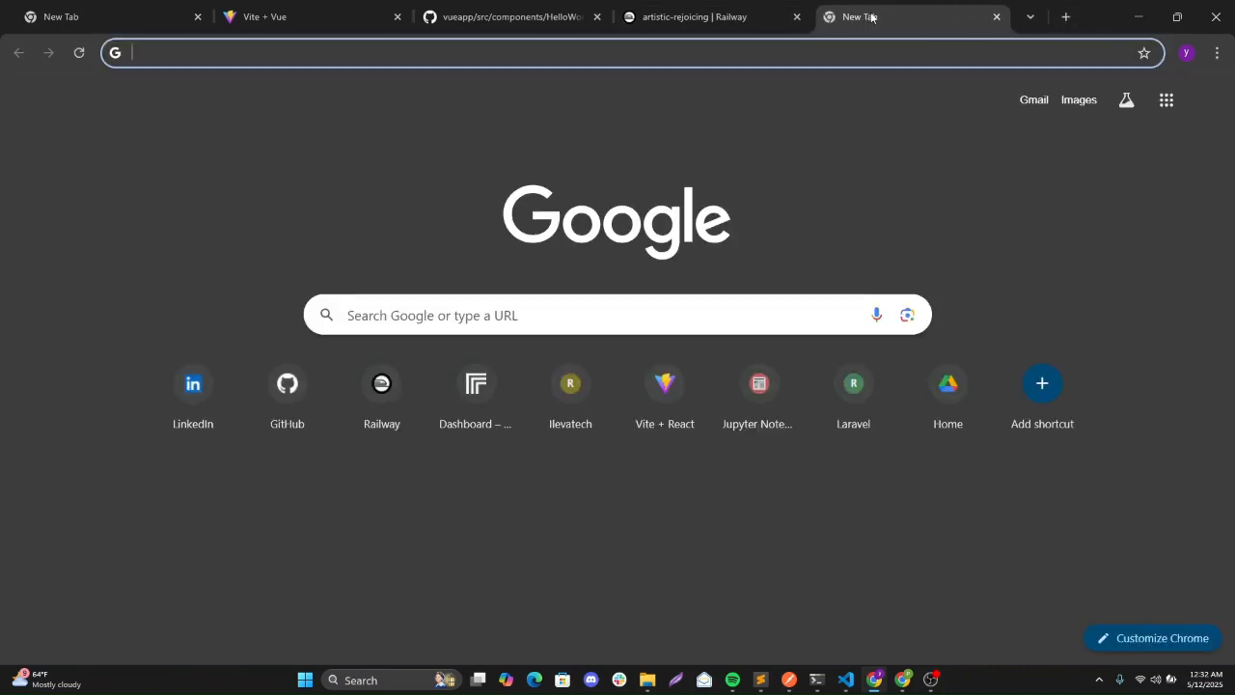
pyautogui.write('D')
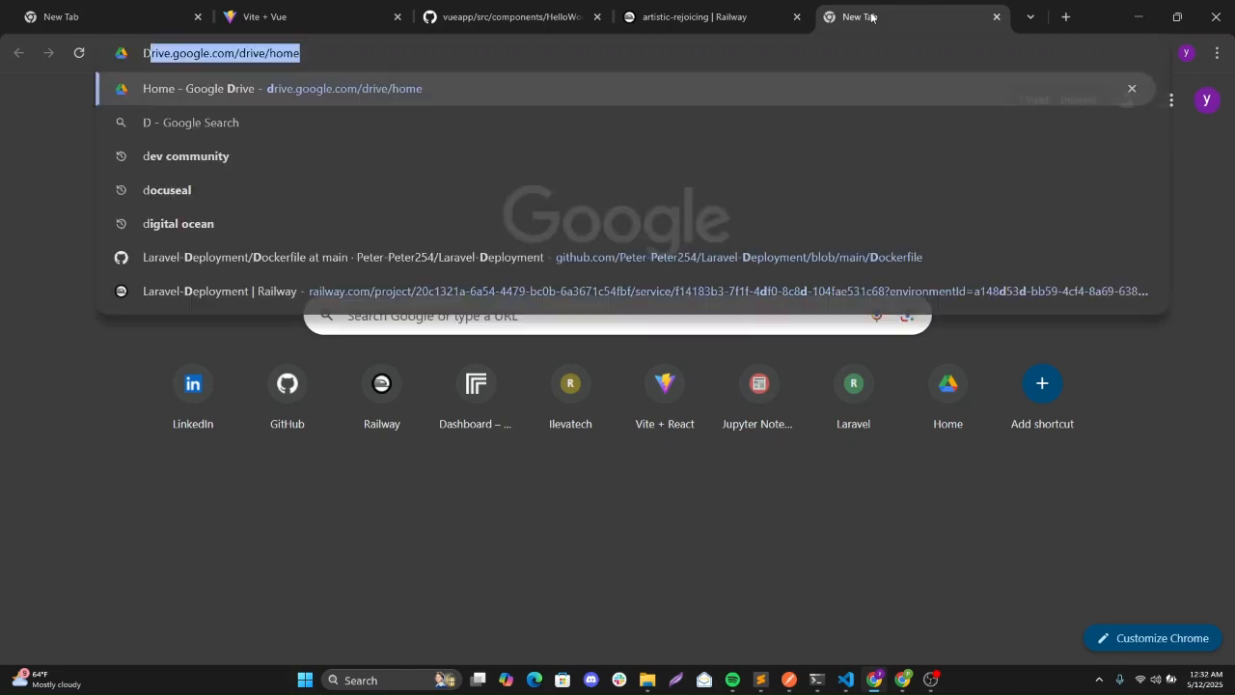
pyautogui.write('irect')
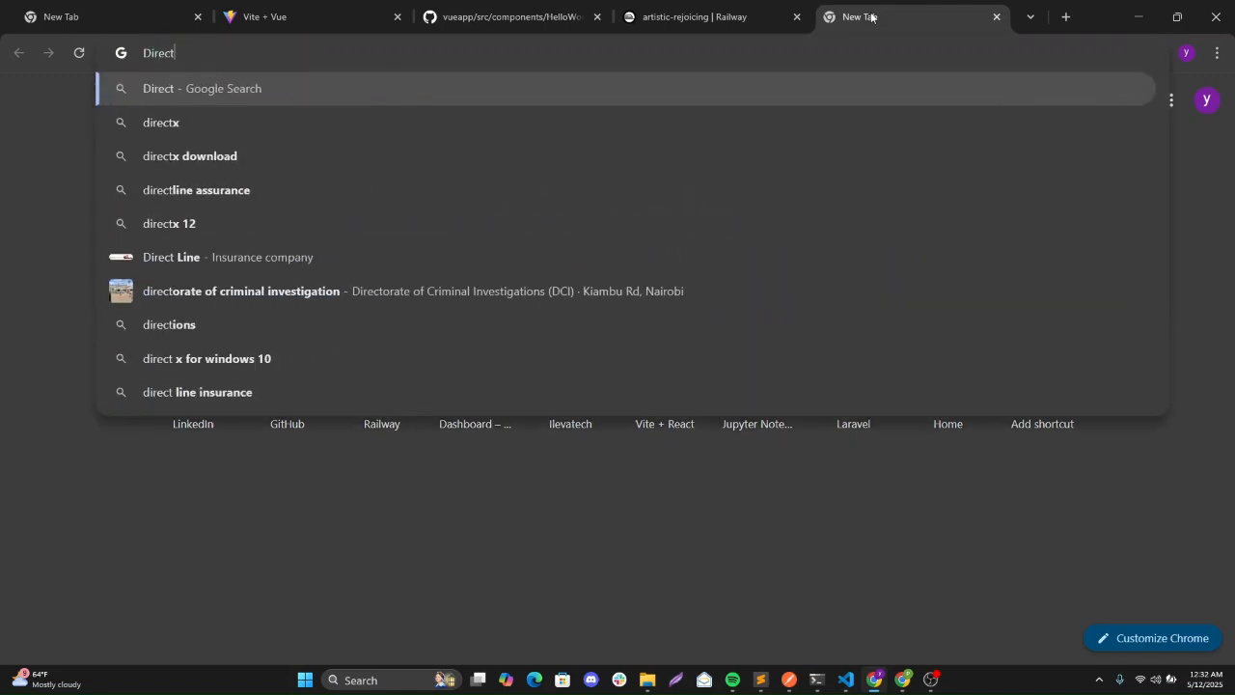
pyautogui.write('us CMS')
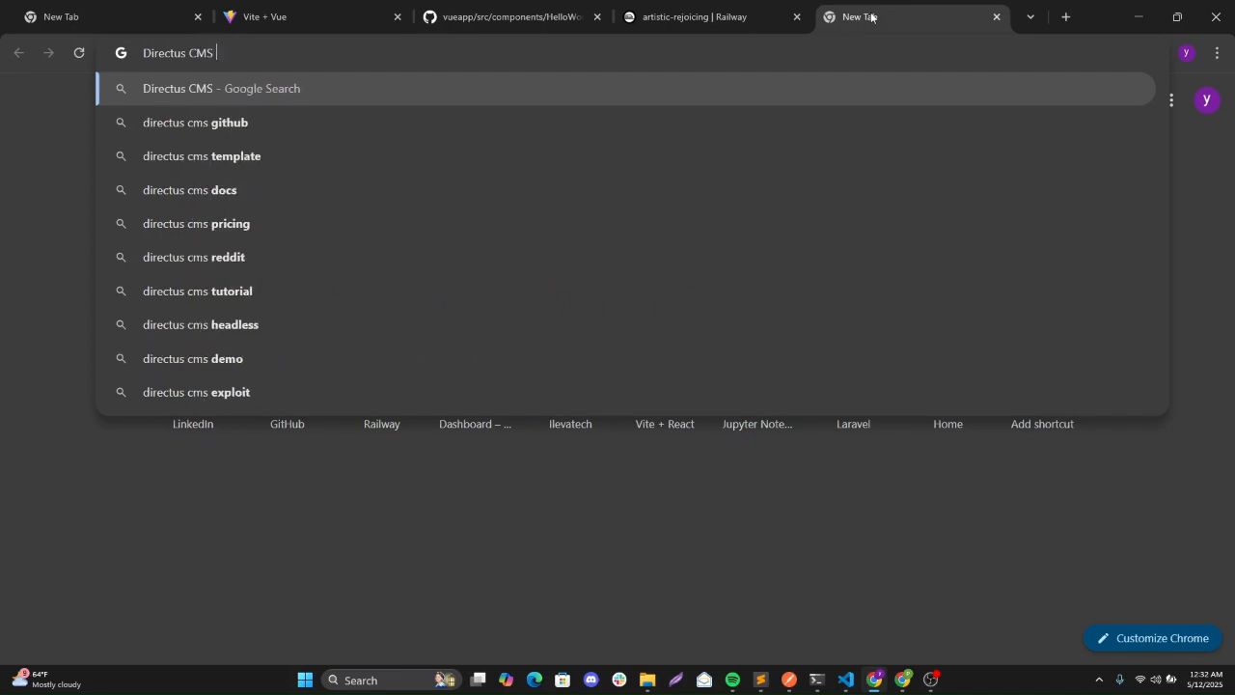
pyautogui.press('Return')
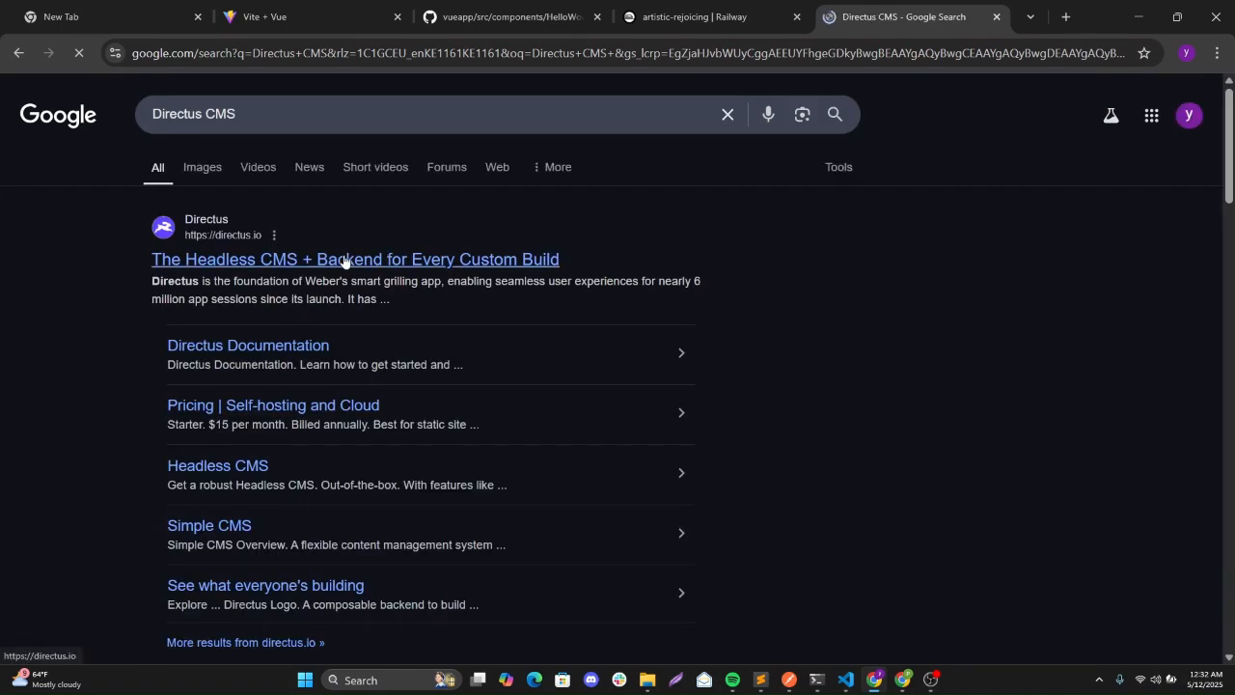
pyautogui.click(345, 258)
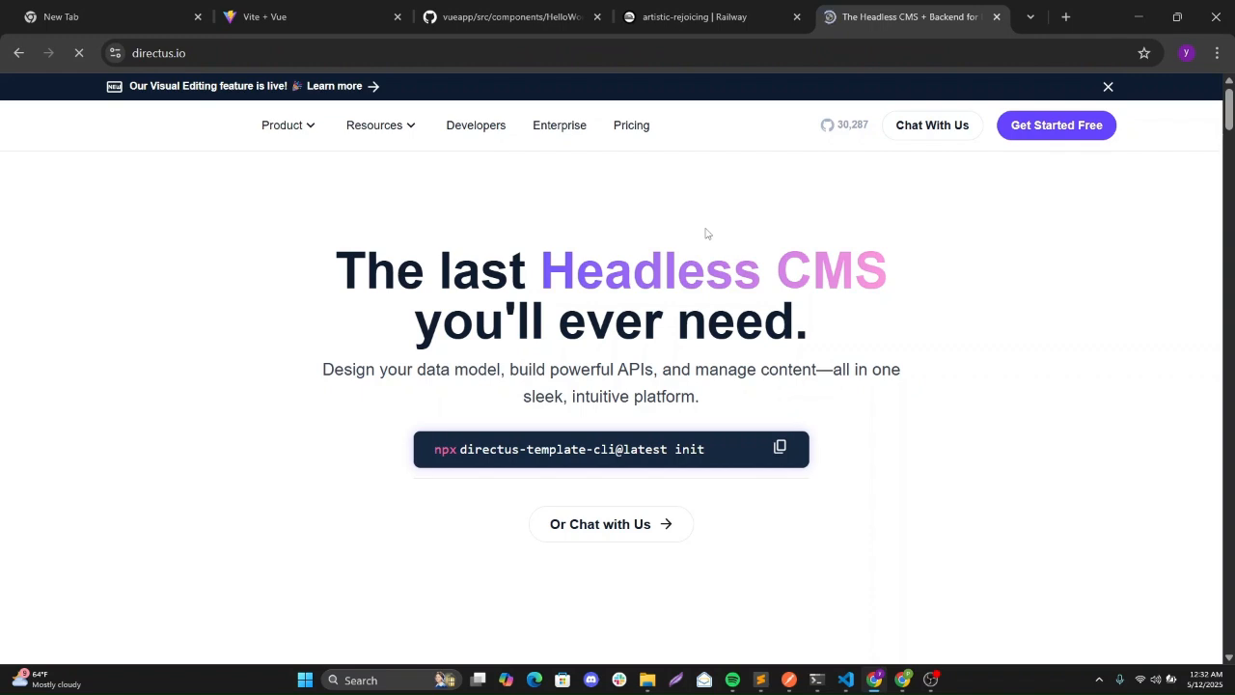
# Open the Directus developer docs, scroll through the tutorials, then return to the homepage tab.
pyautogui.click(487, 130)
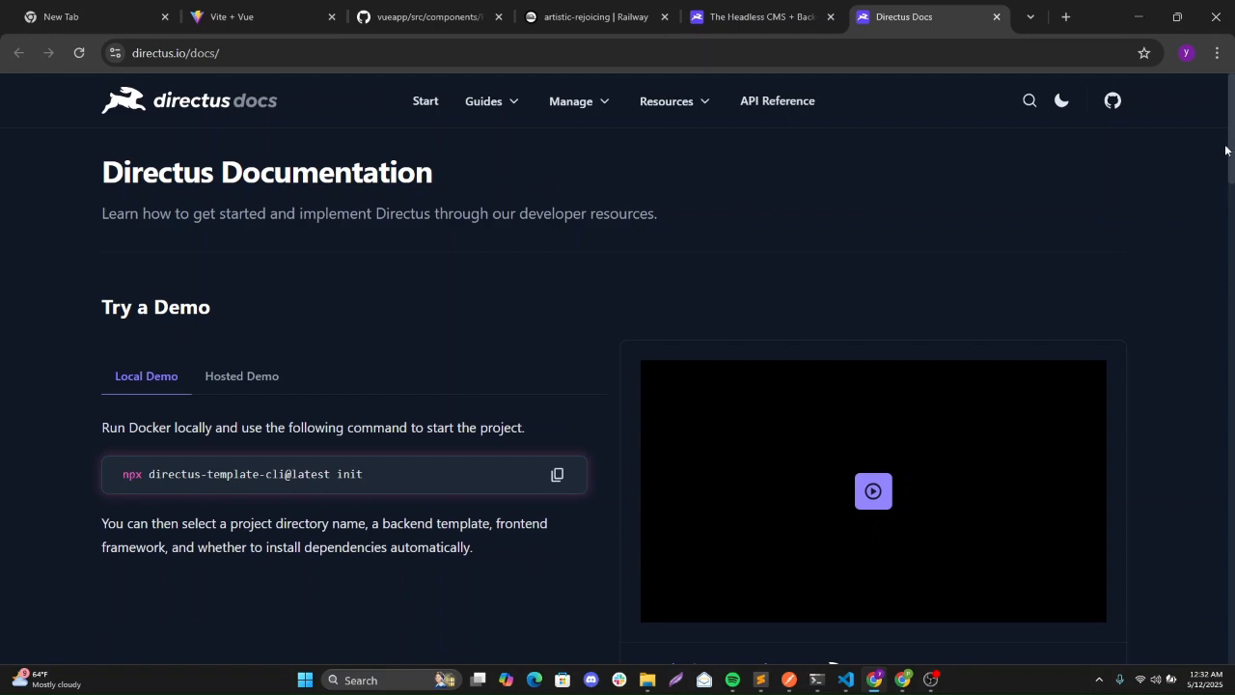
pyautogui.moveTo(1229, 148); pyautogui.dragTo(1232, 287)
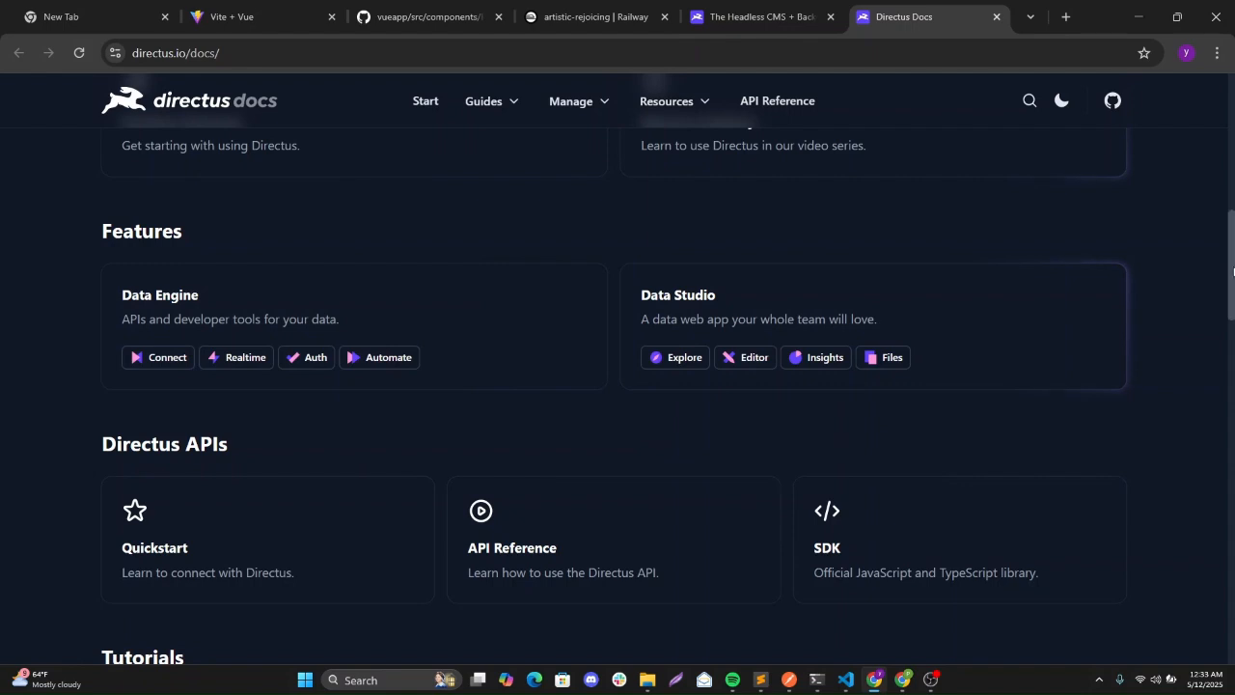
pyautogui.moveTo(1232, 273); pyautogui.dragTo(1231, 360)
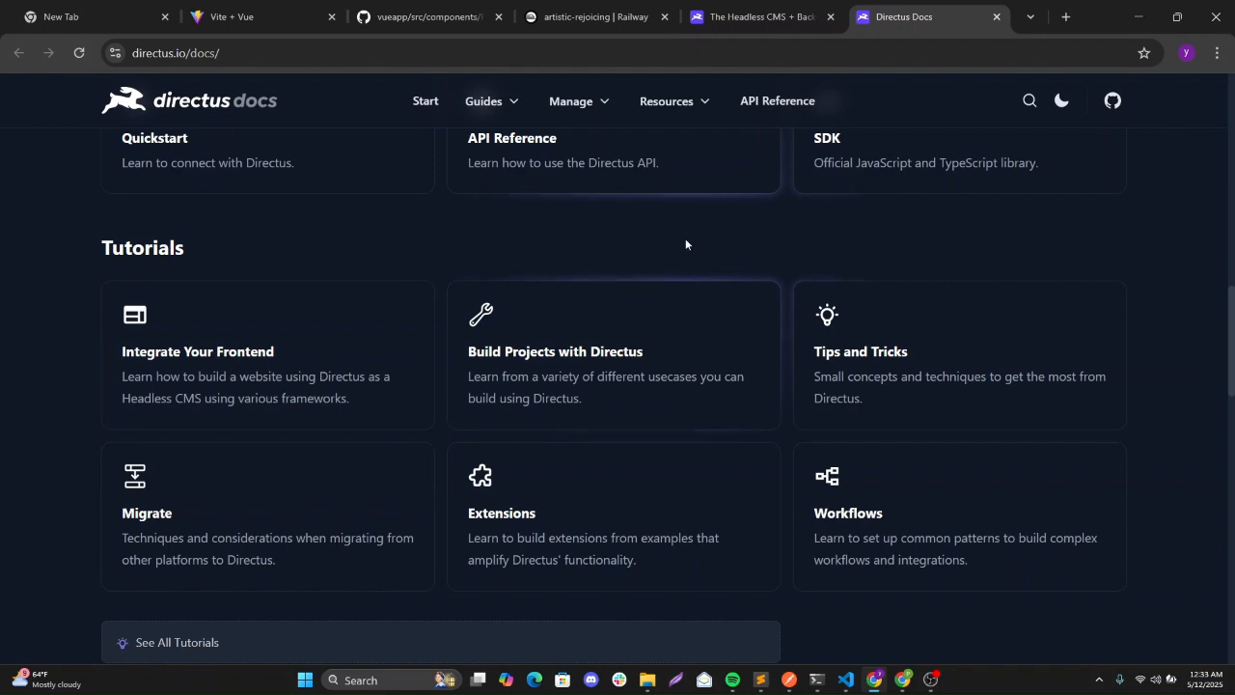
pyautogui.click(756, 14)
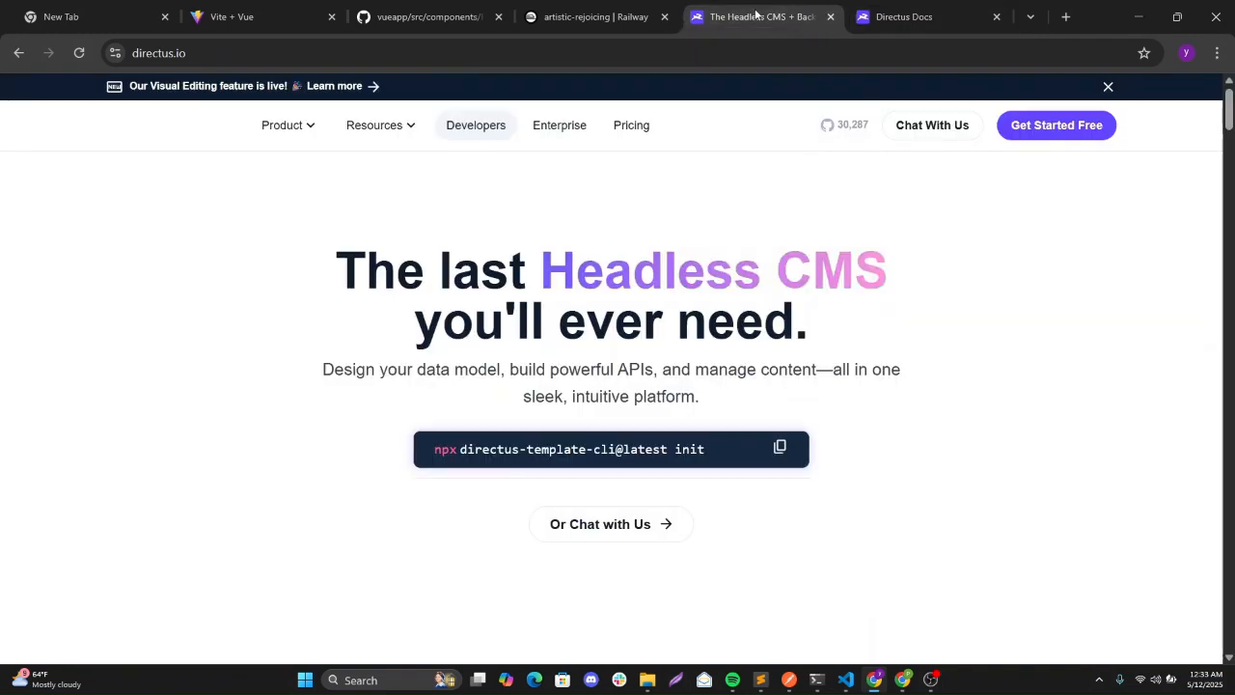
# Refresh the Railway project and open the Directus service's public domain from its Settings networking section.
pyautogui.click(560, 17)
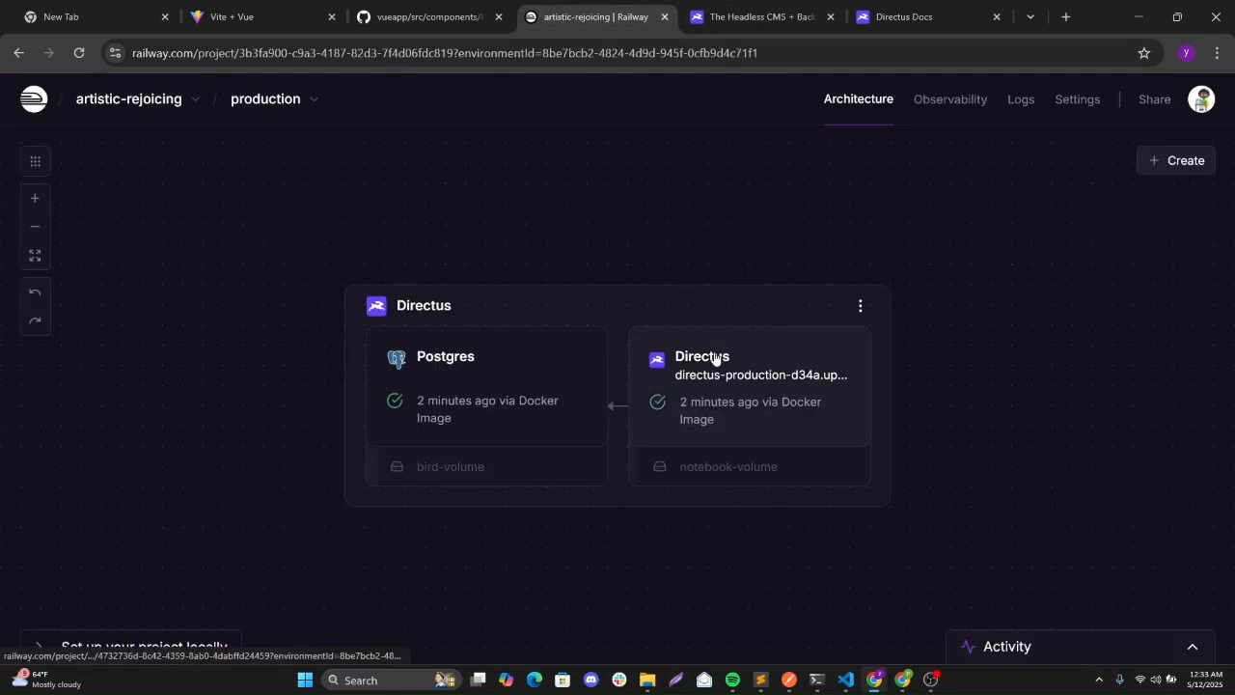
pyautogui.click(80, 54)
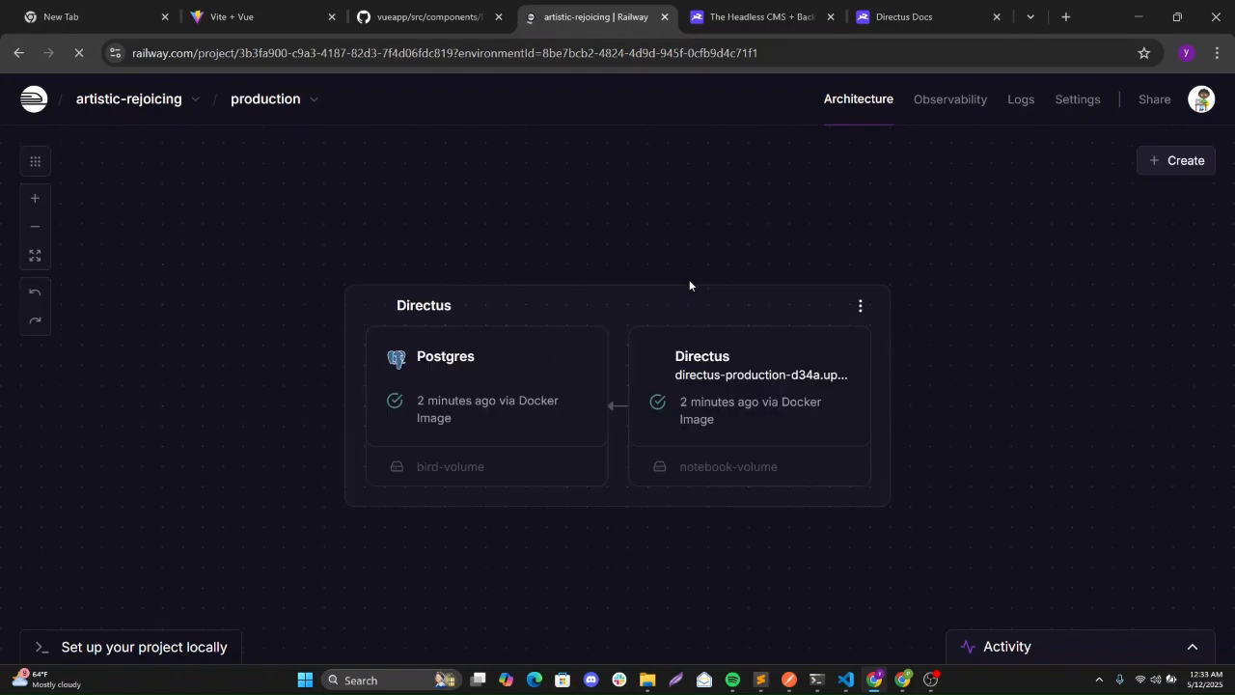
pyautogui.click(703, 360)
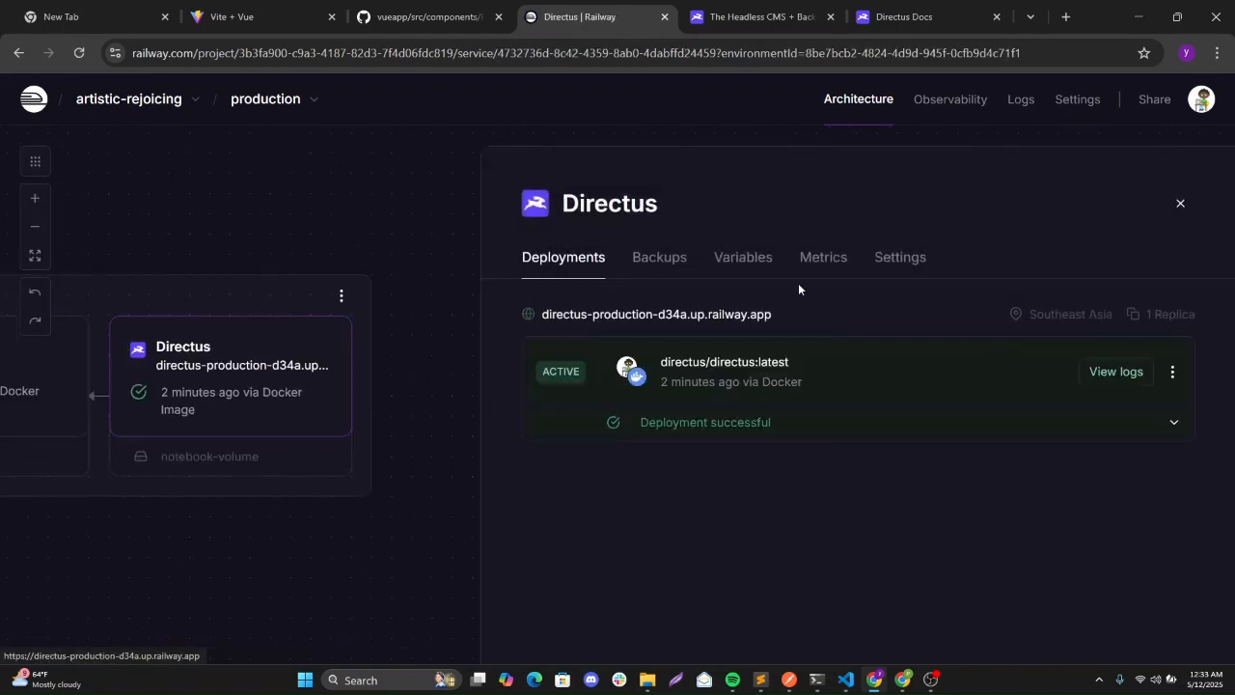
pyautogui.click(902, 266)
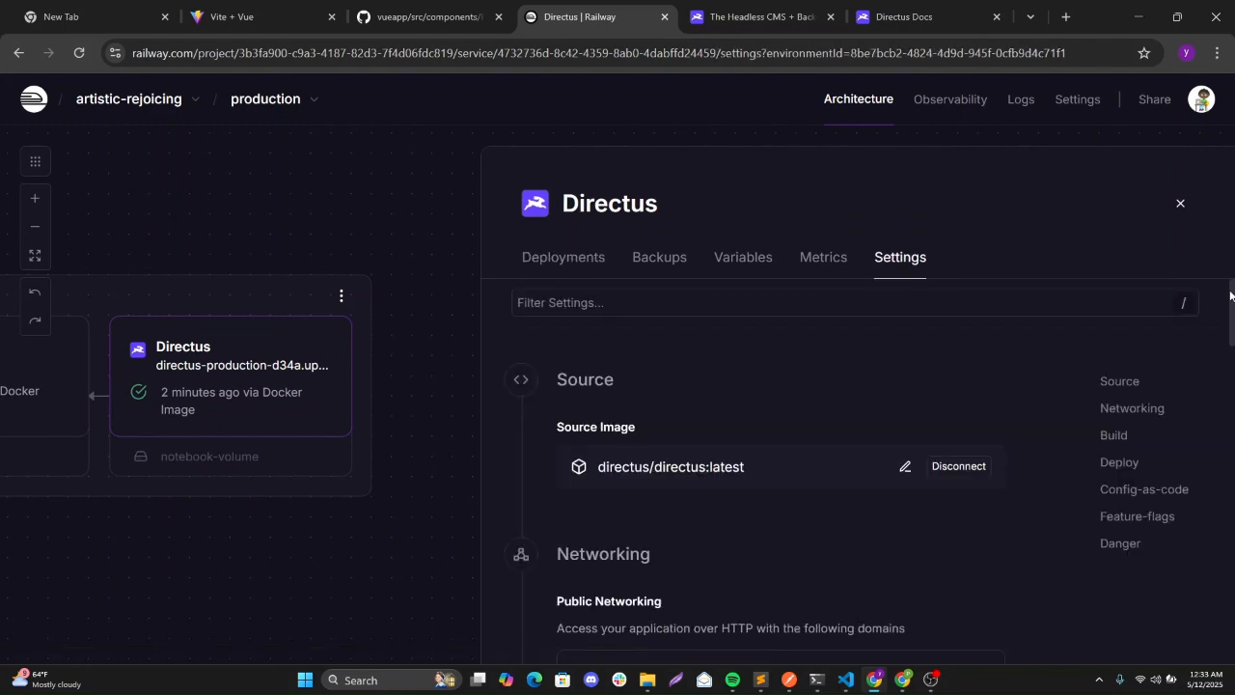
pyautogui.scroll(-2, 1230, 309)
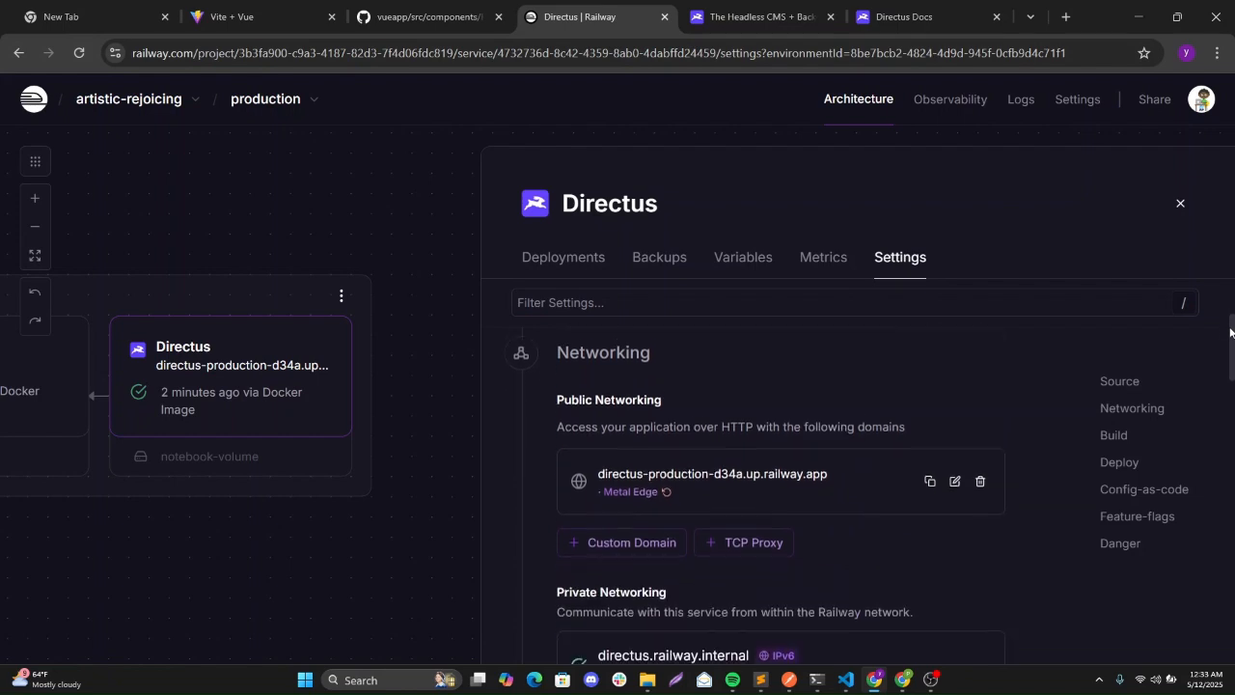
pyautogui.click(764, 469)
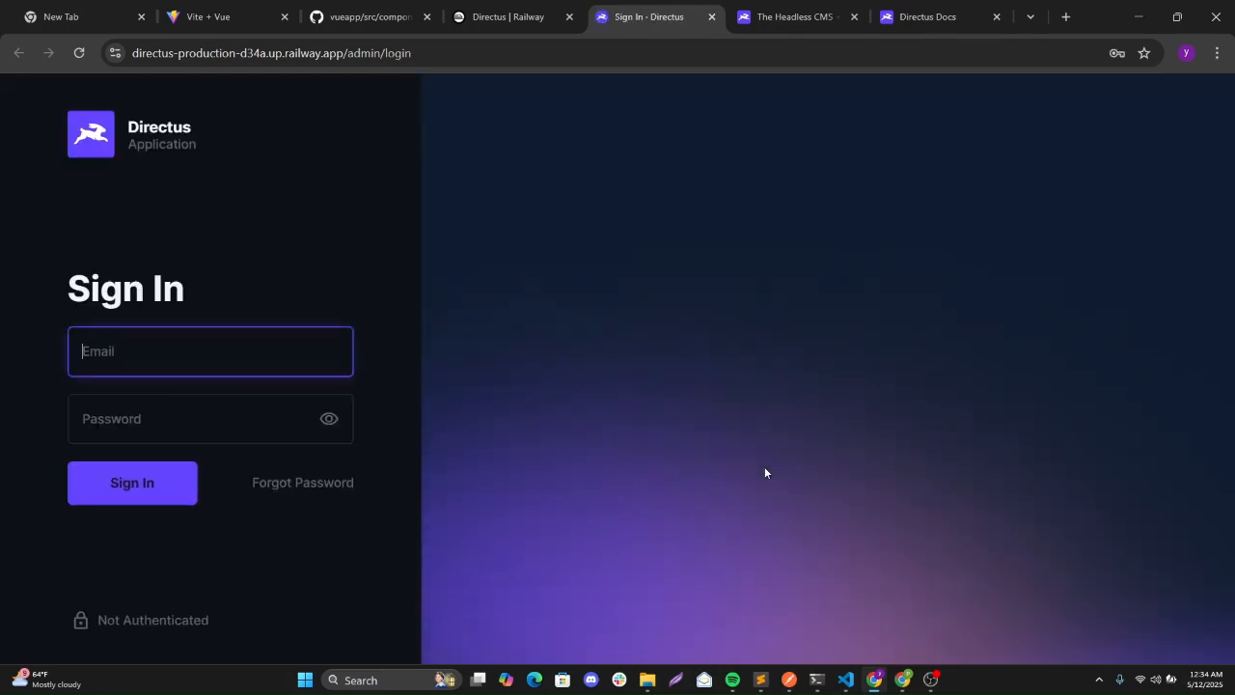
# Enter the admin e-mail address in the Directus sign-in Email field and move to Password.
pyautogui.click(101, 353)
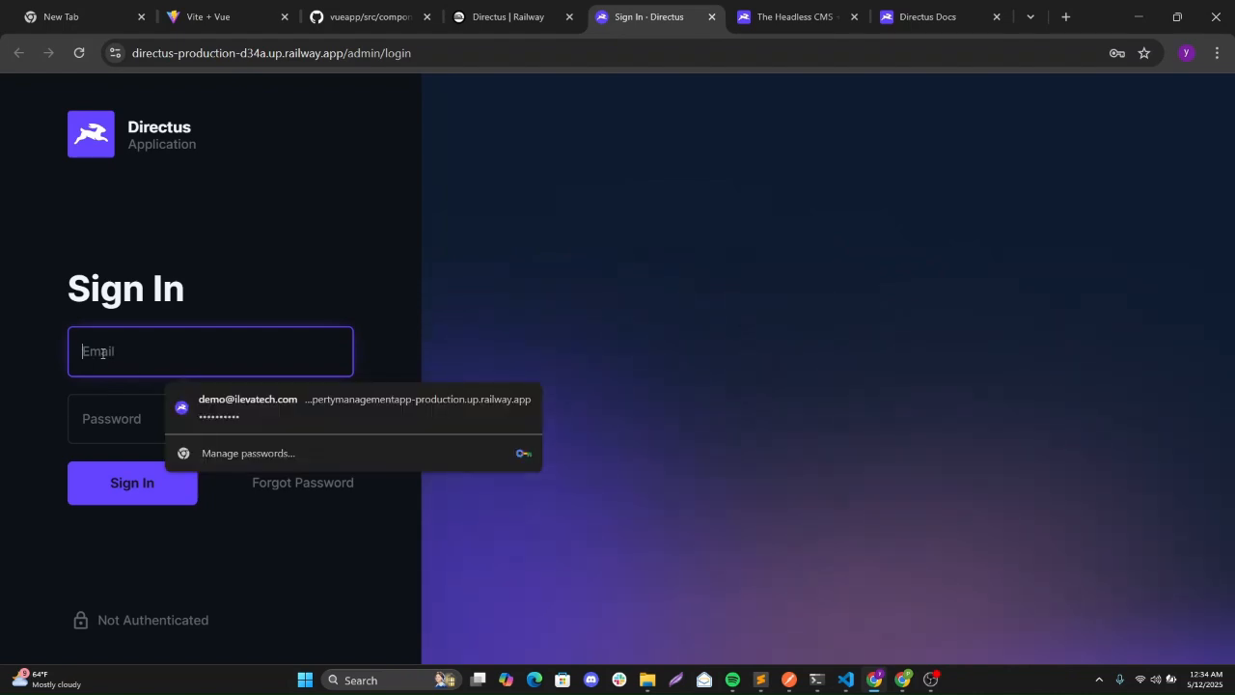
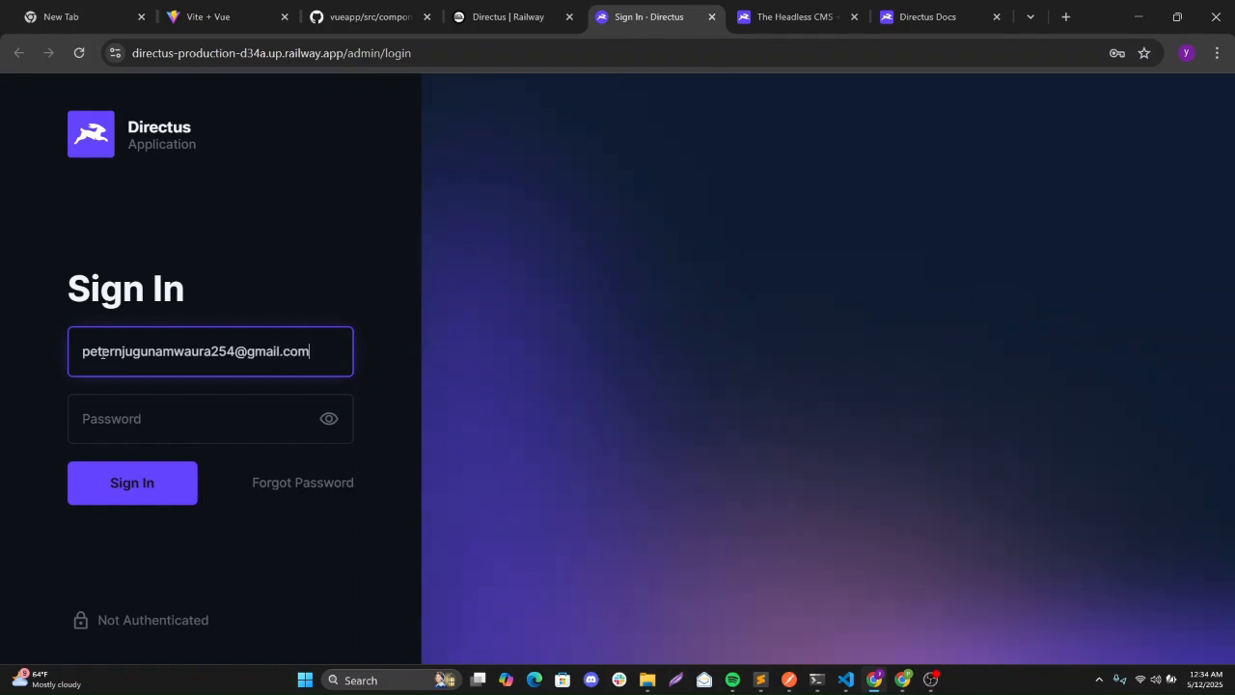
pyautogui.click(108, 423)
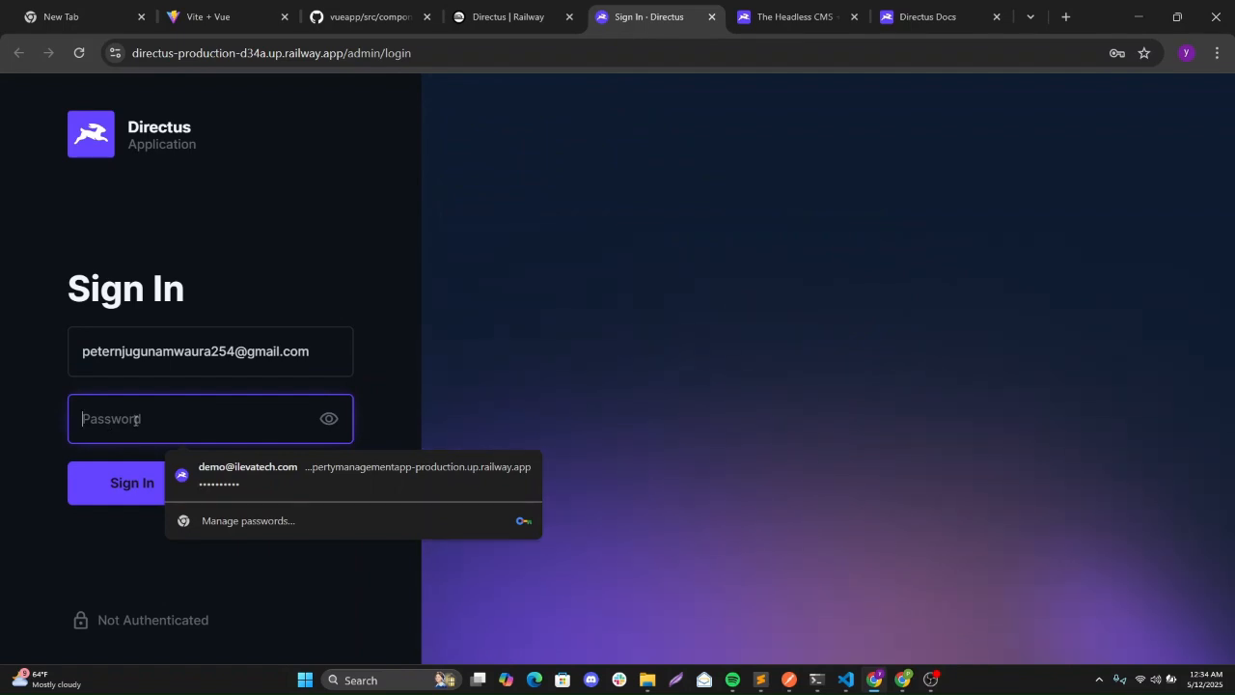
# Go back to the Railway Directus service and show its Variables list.
pyautogui.click(789, 16)
pyautogui.click(916, 11)
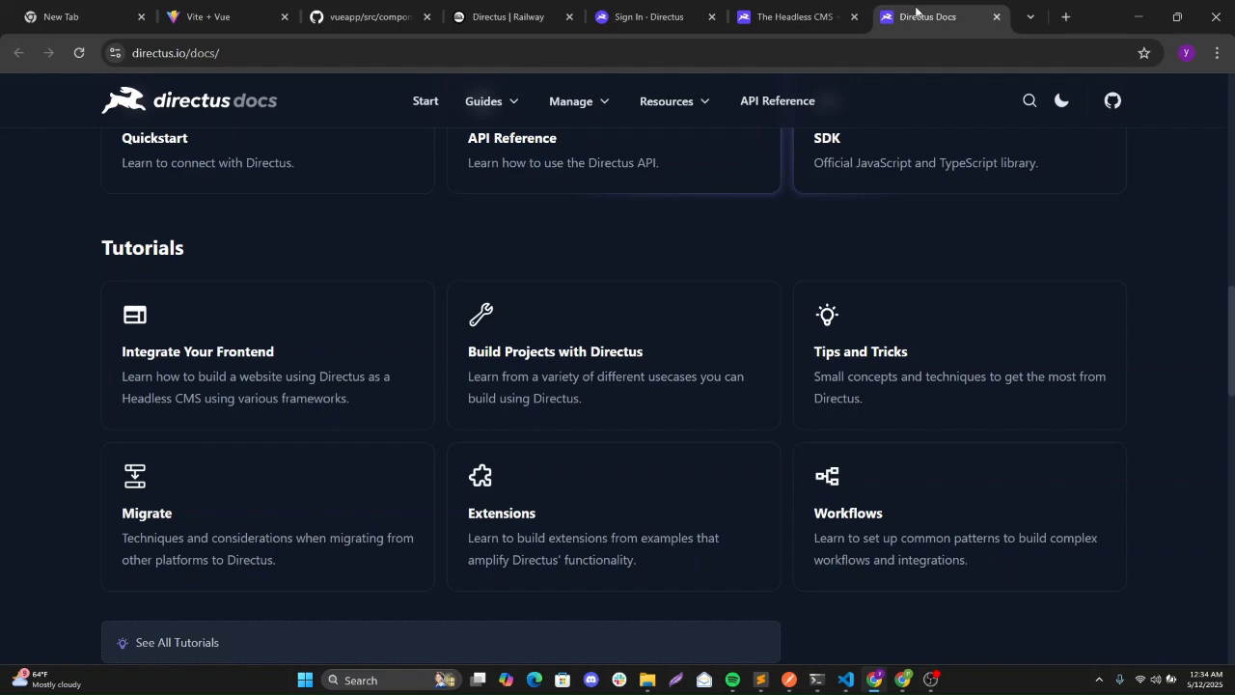
pyautogui.click(509, 17)
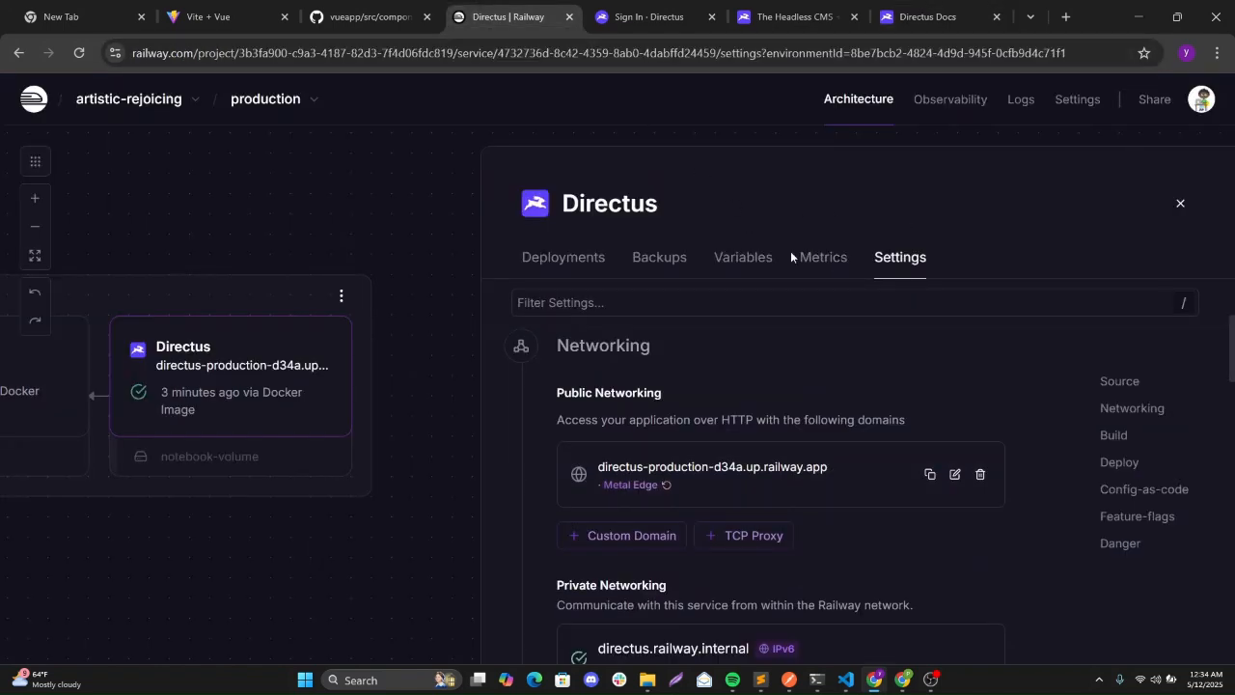
pyautogui.click(752, 258)
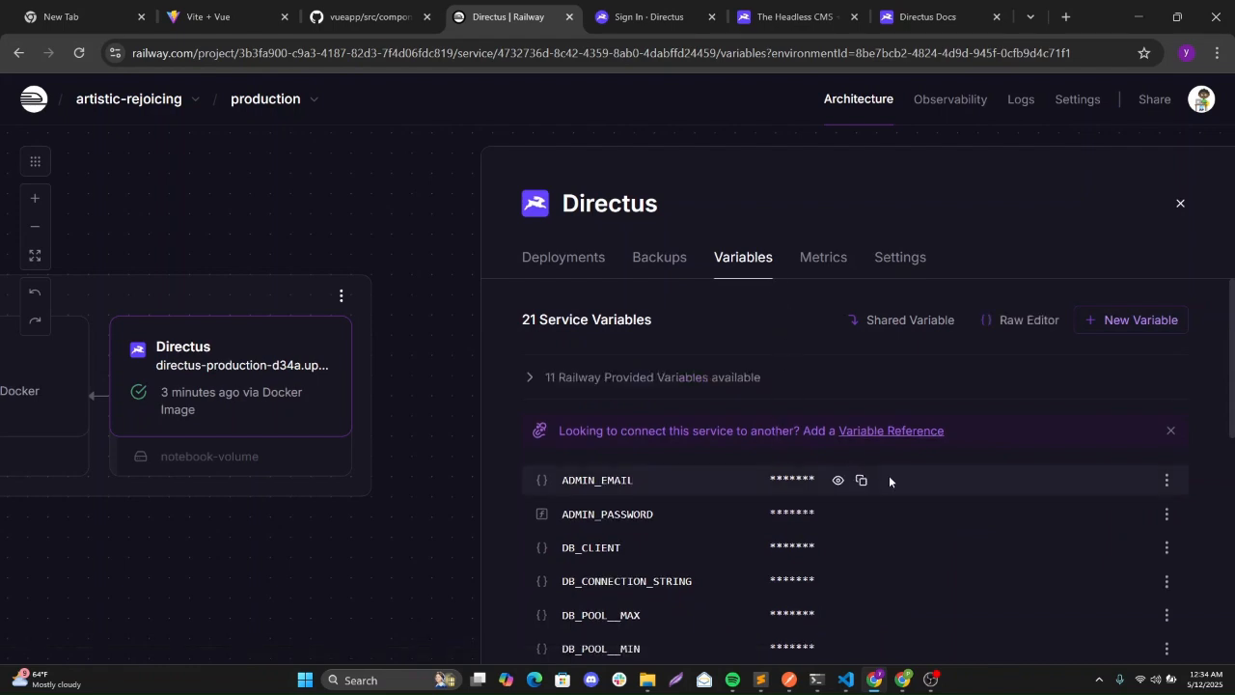
# Reveal the ADMIN_EMAIL and ADMIN_PASSWORD values and copy the admin password.
pyautogui.click(835, 479)
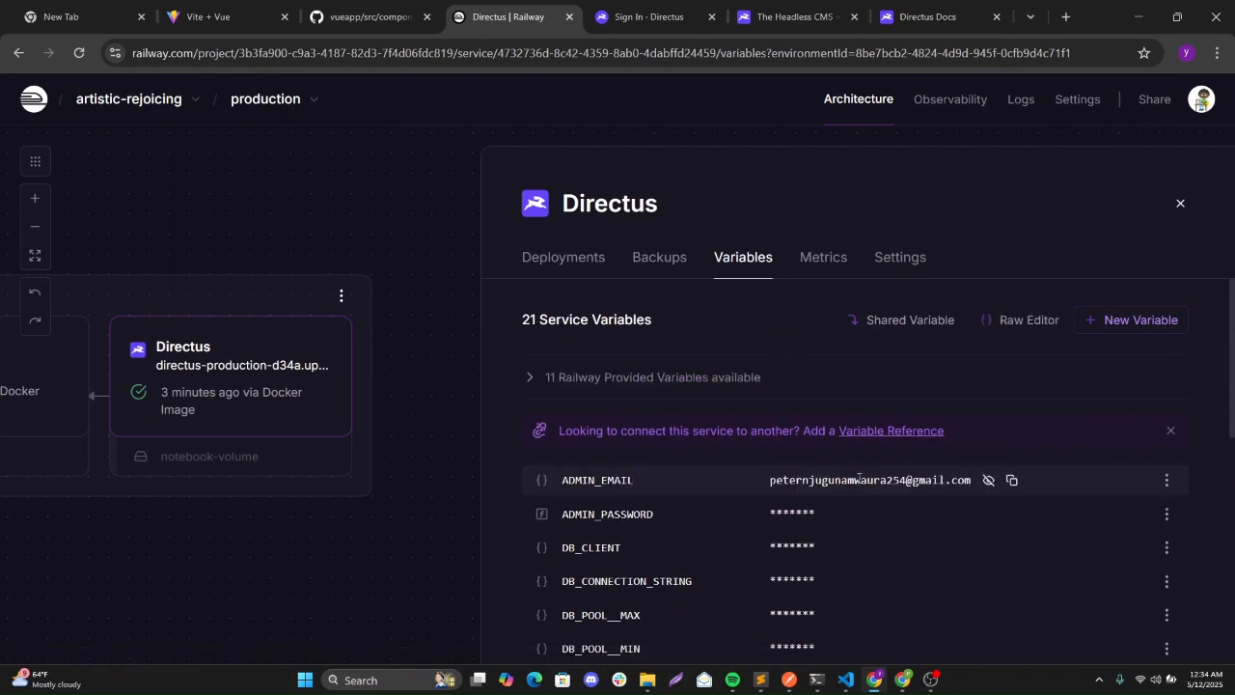
pyautogui.moveTo(874, 518)
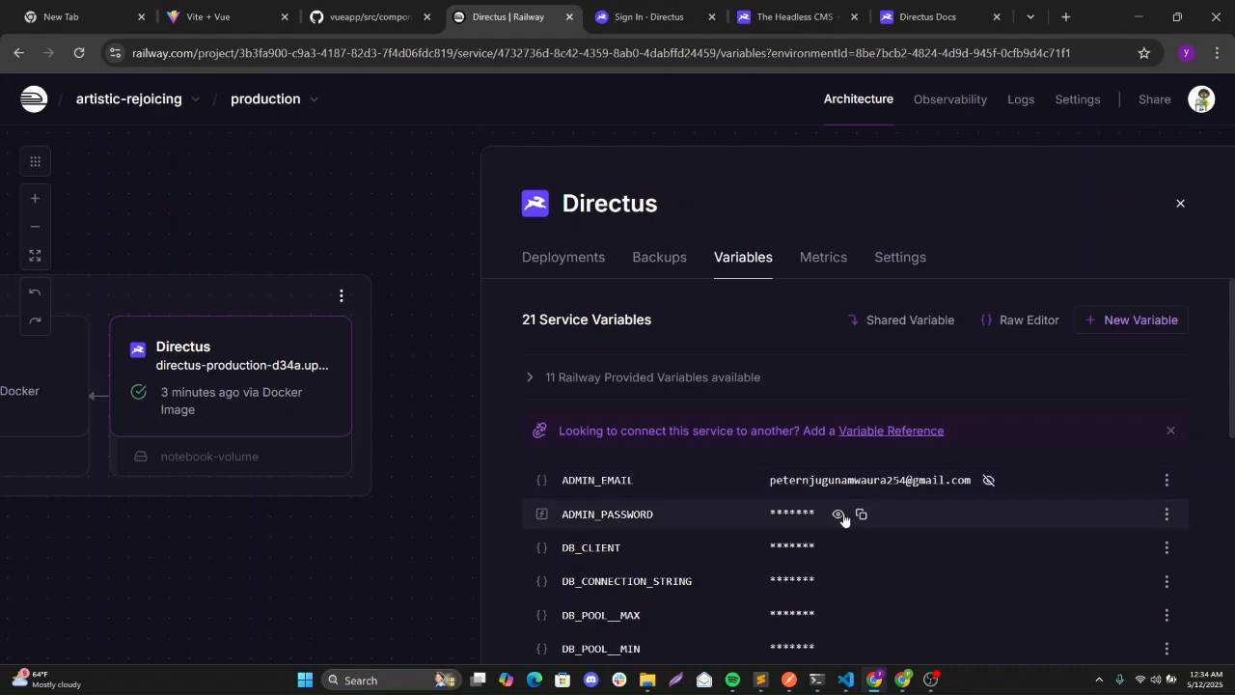
pyautogui.click(838, 514)
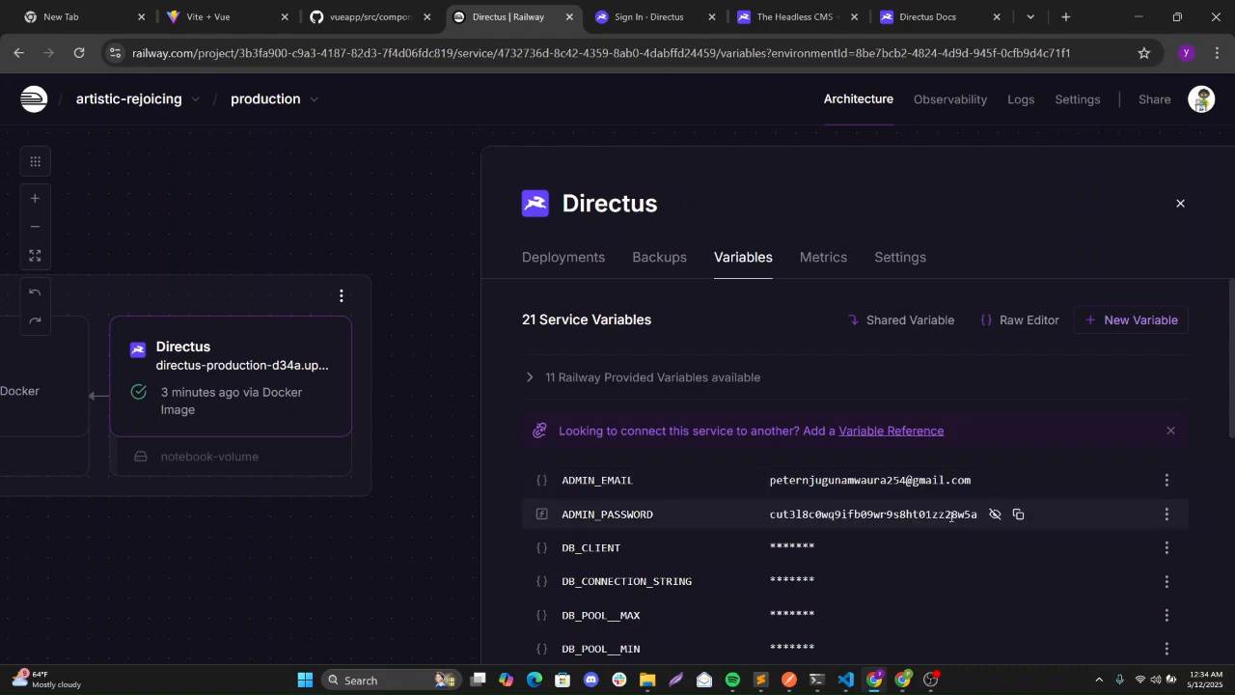
pyautogui.moveTo(806, 550)
pyautogui.click(1017, 518)
# Sign into Directus with the pasted admin password, declining Chrome's offer to save it.
pyautogui.click(910, 6)
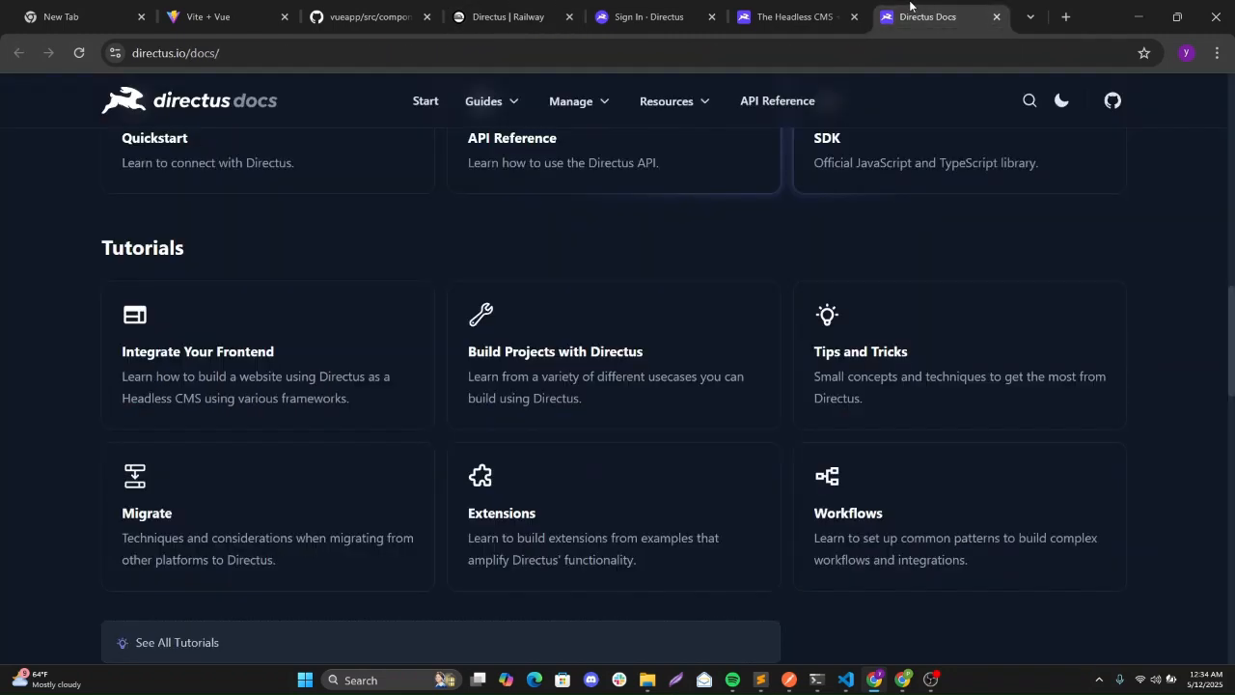
pyautogui.click(650, 10)
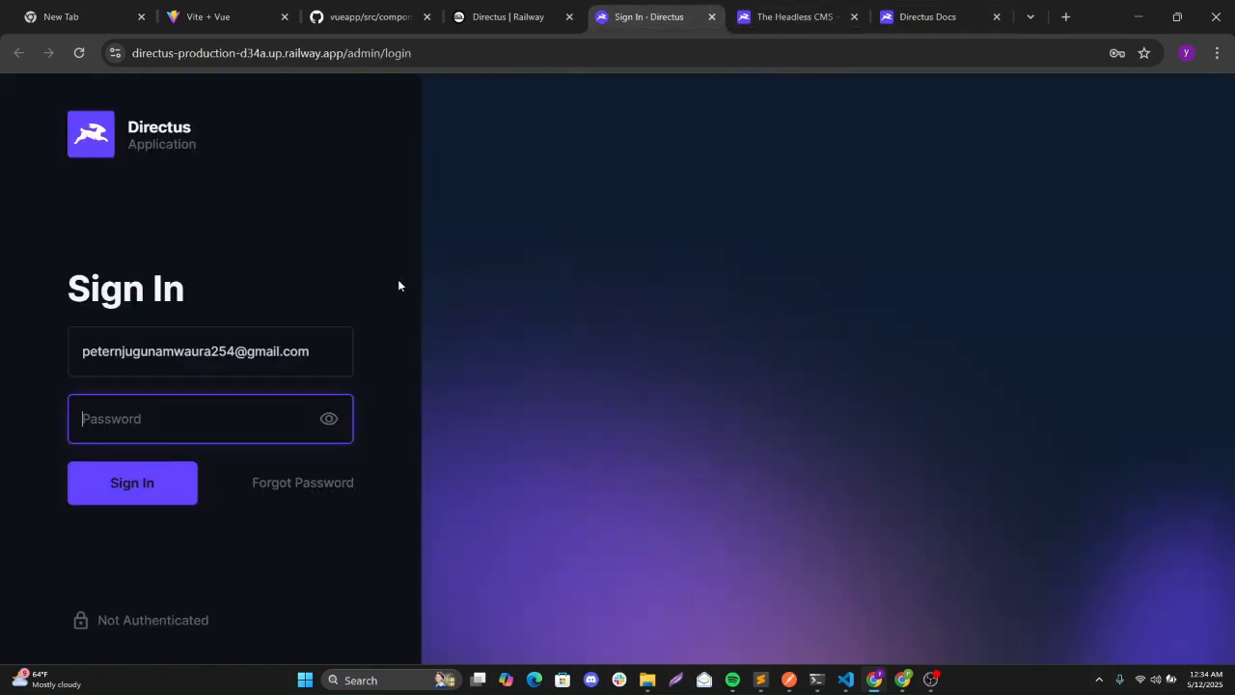
pyautogui.hotkey('ctrl', 'v')
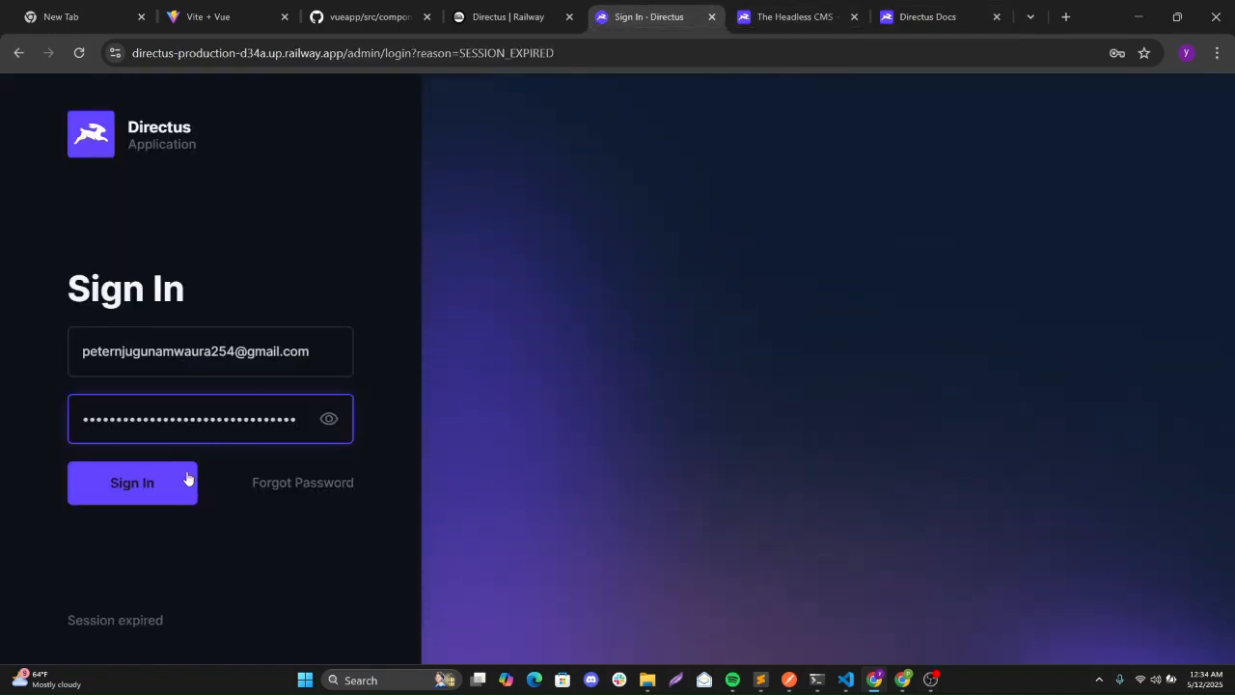
pyautogui.click(154, 486)
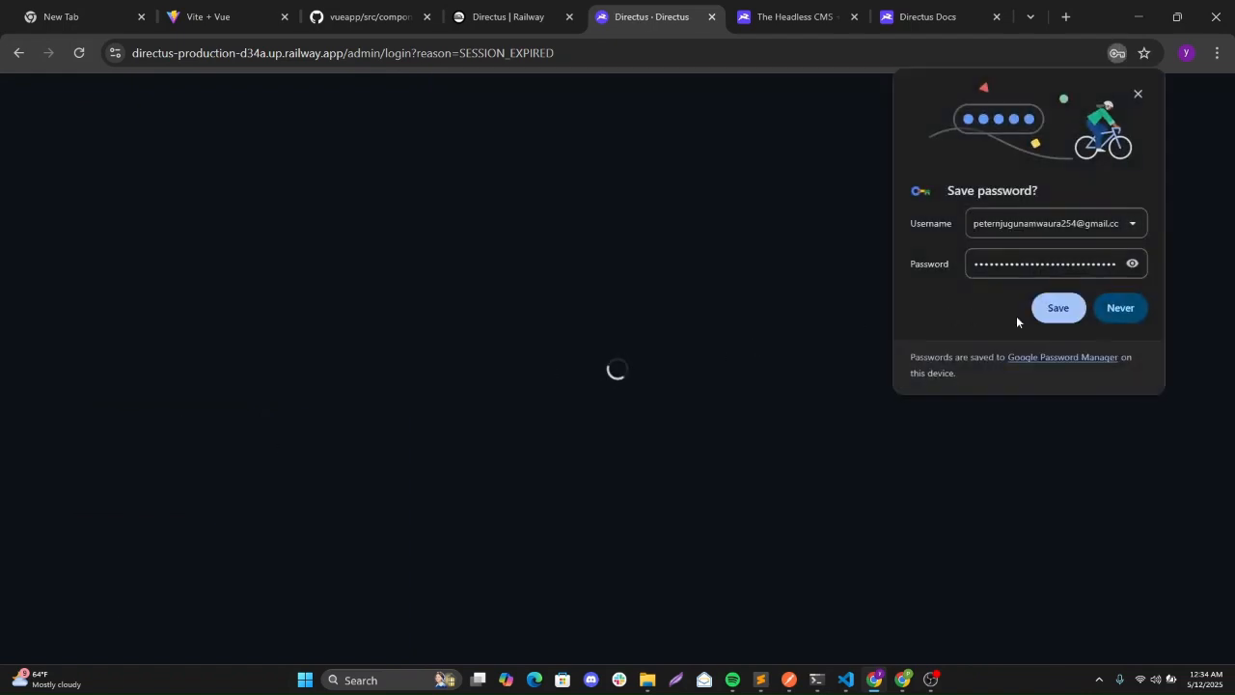
pyautogui.click(1121, 308)
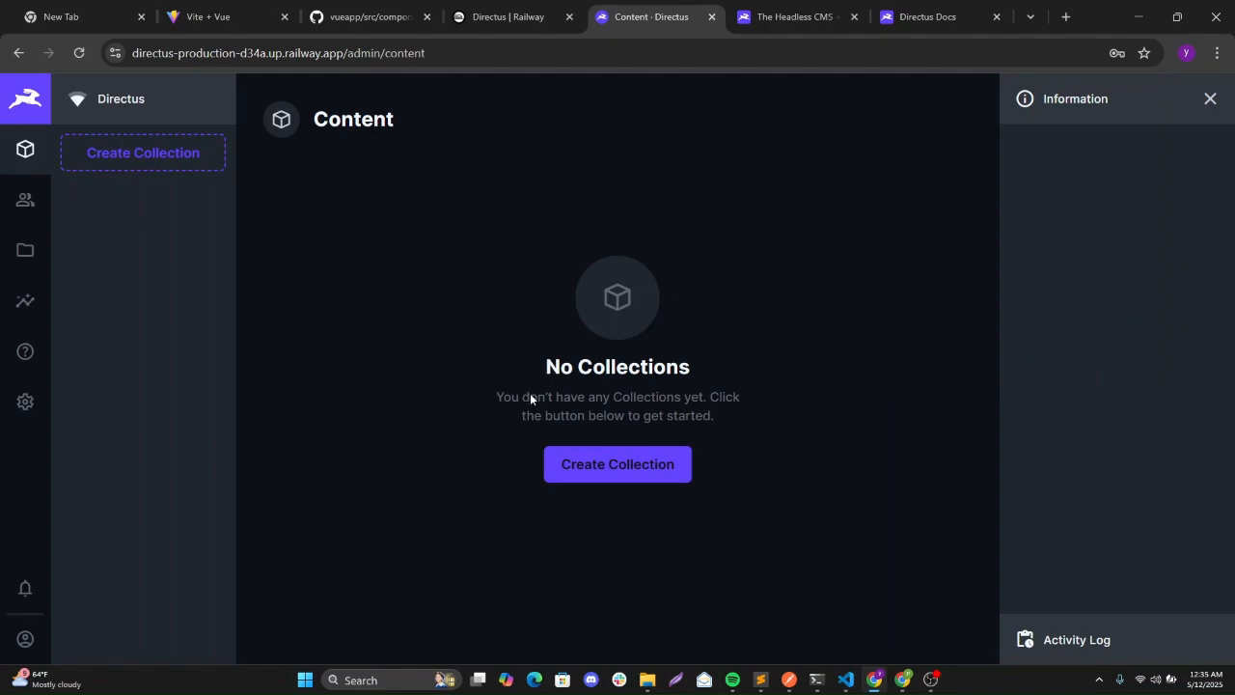
pyautogui.click(600, 475)
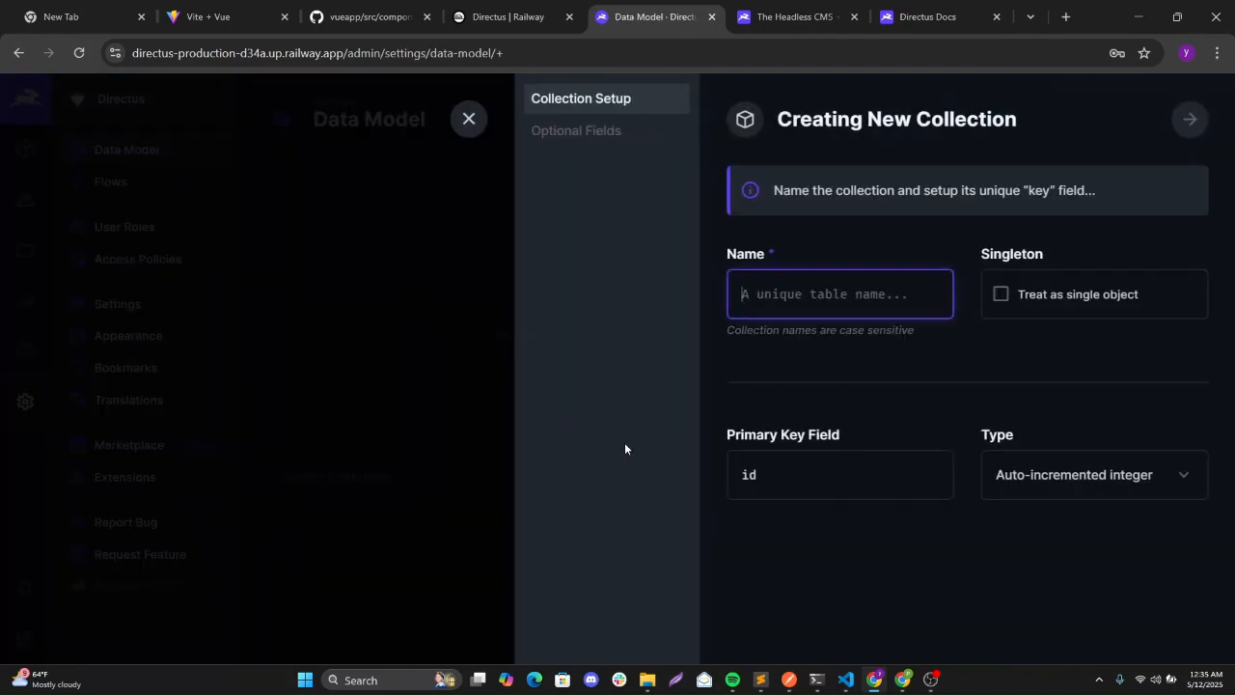
# Create the 'users' collection with a Generated UUID key plus status, date_created and date_updated fields.
pyautogui.write('users')
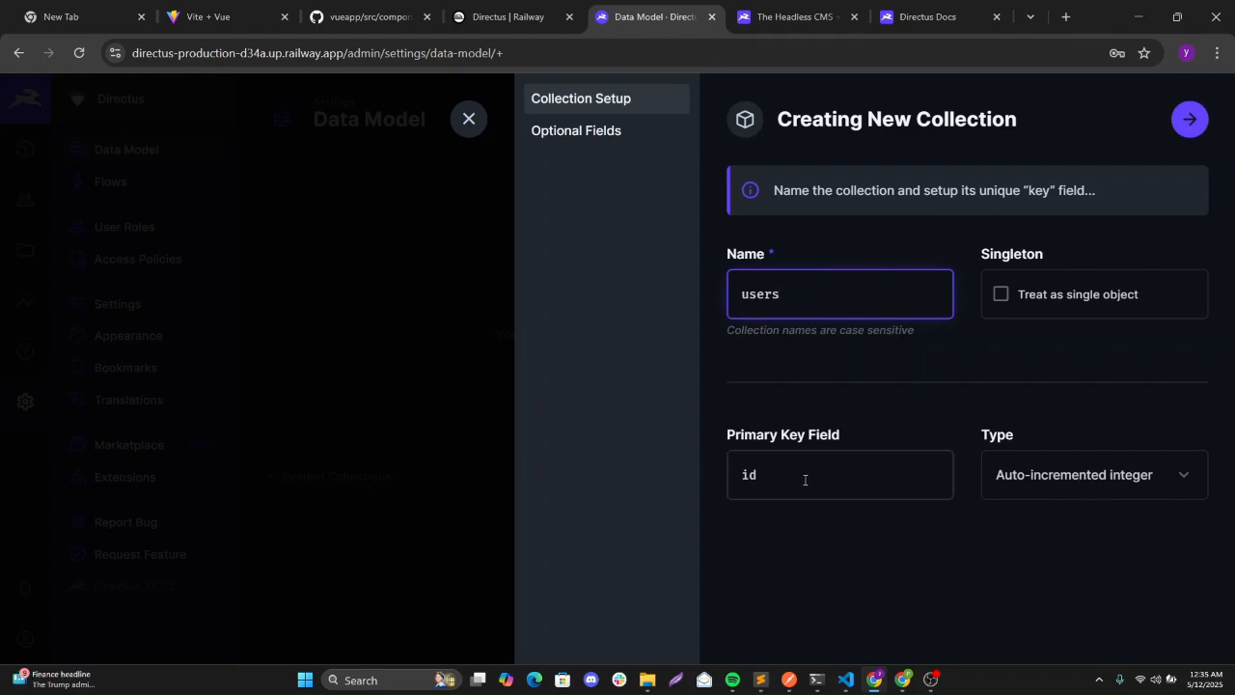
pyautogui.click(1001, 473)
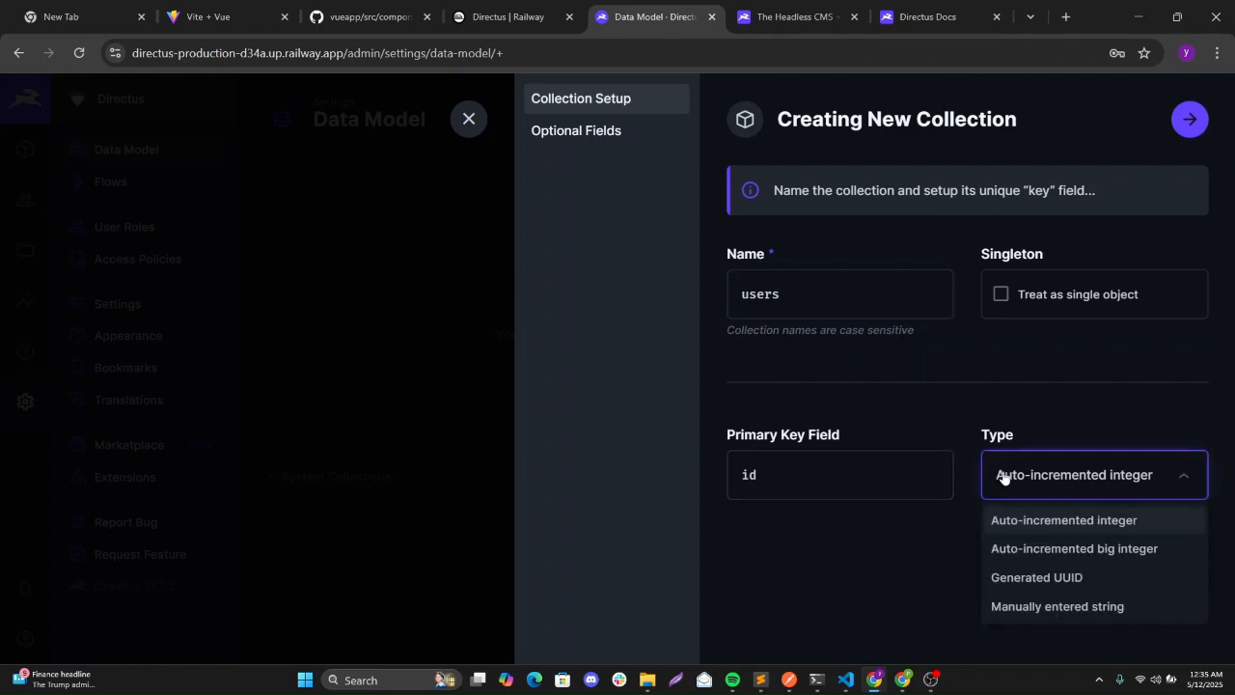
pyautogui.click(1022, 579)
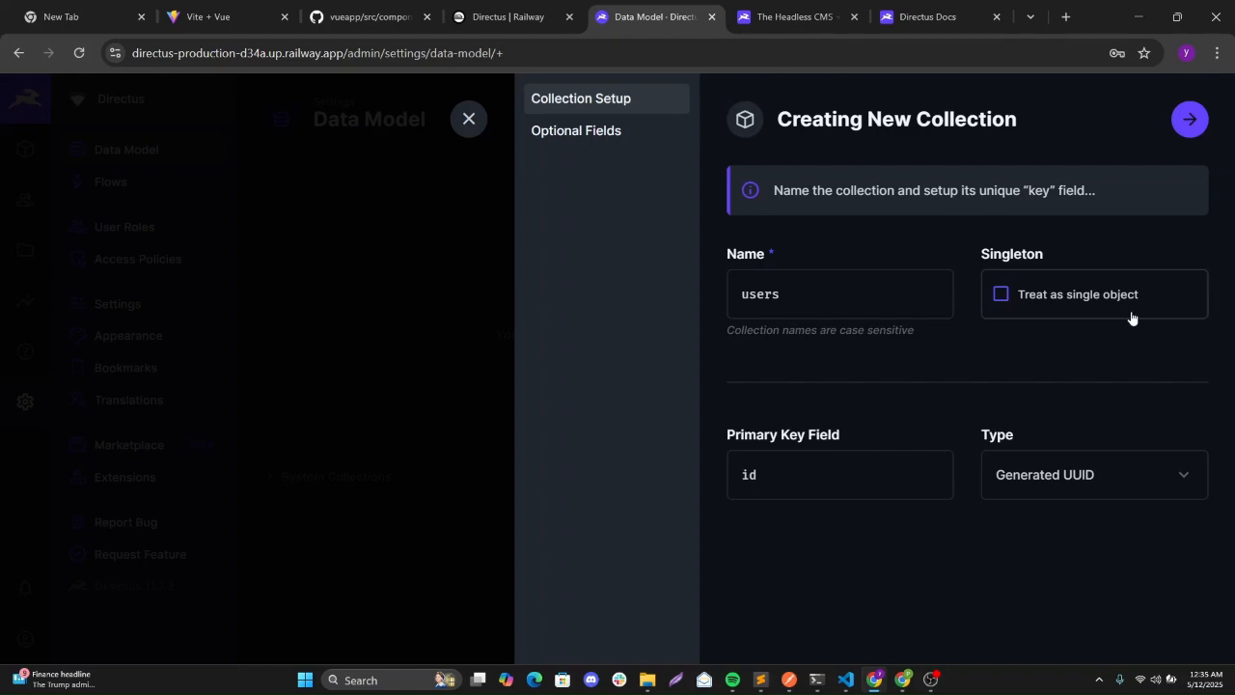
pyautogui.click(1190, 133)
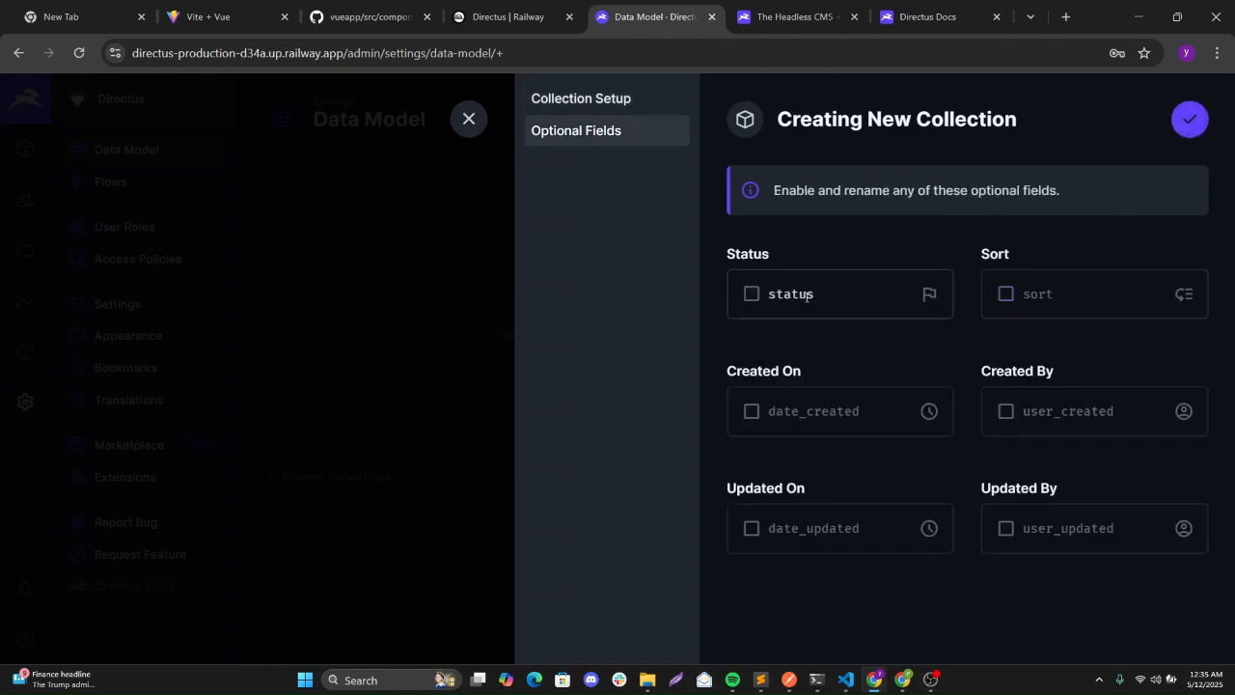
pyautogui.click(751, 295)
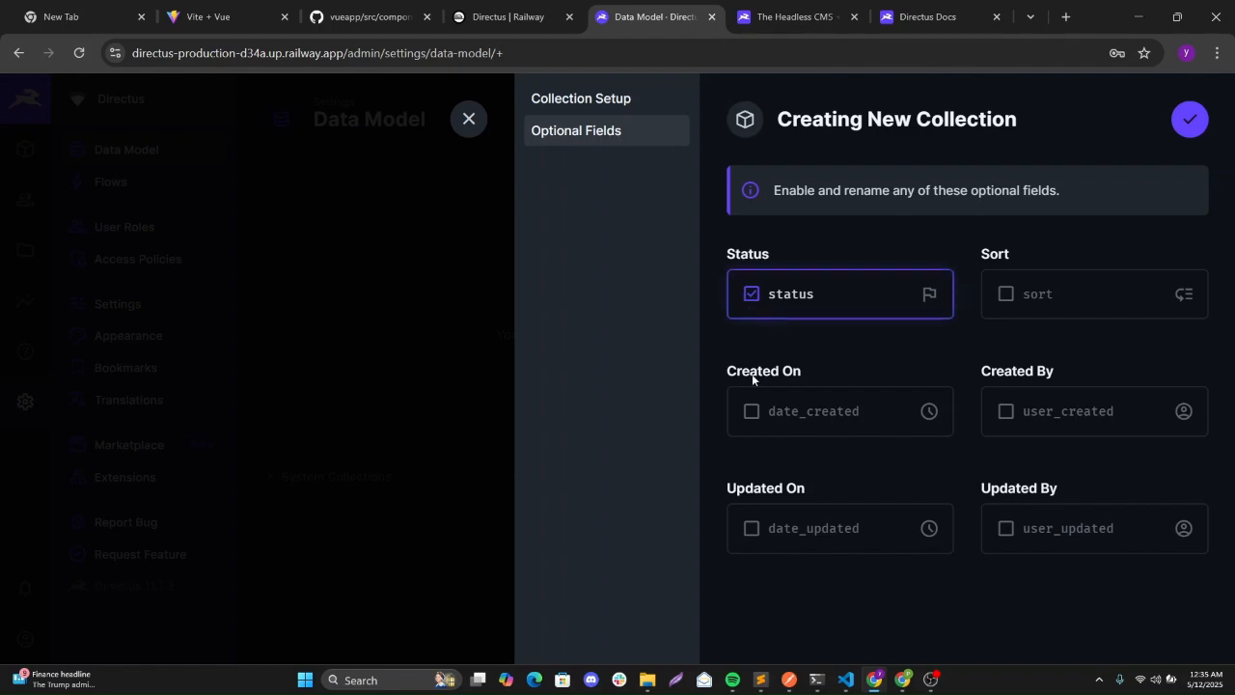
pyautogui.click(750, 412)
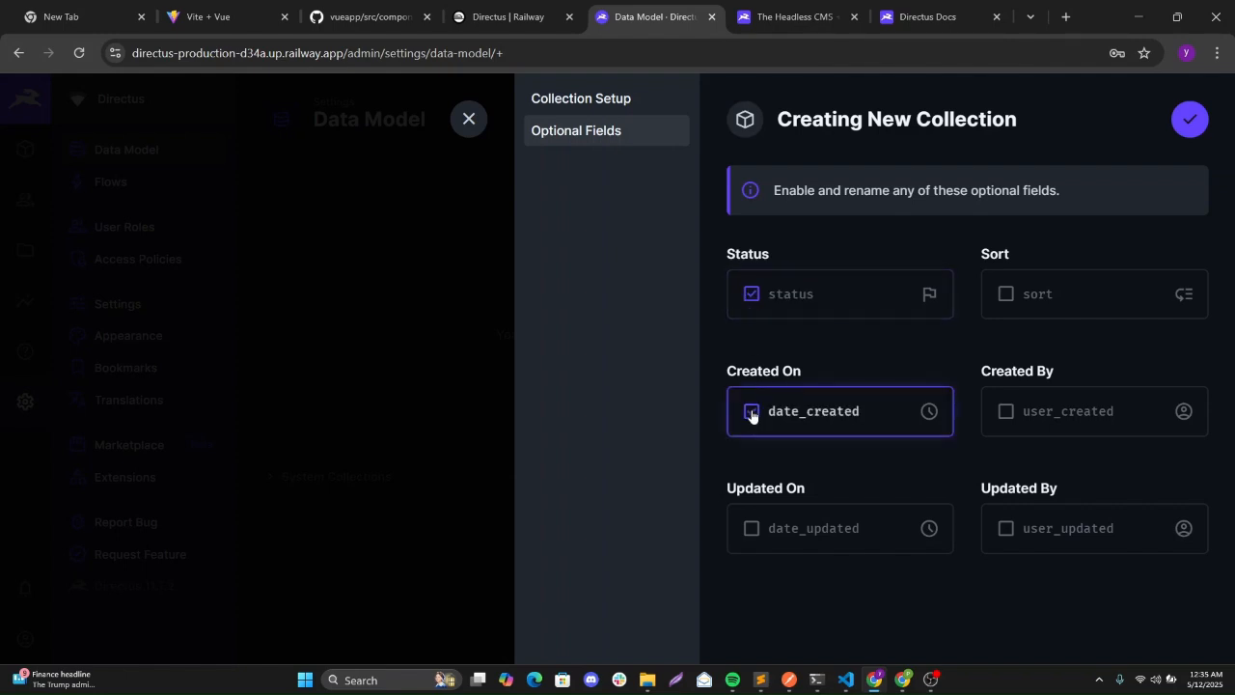
pyautogui.click(752, 531)
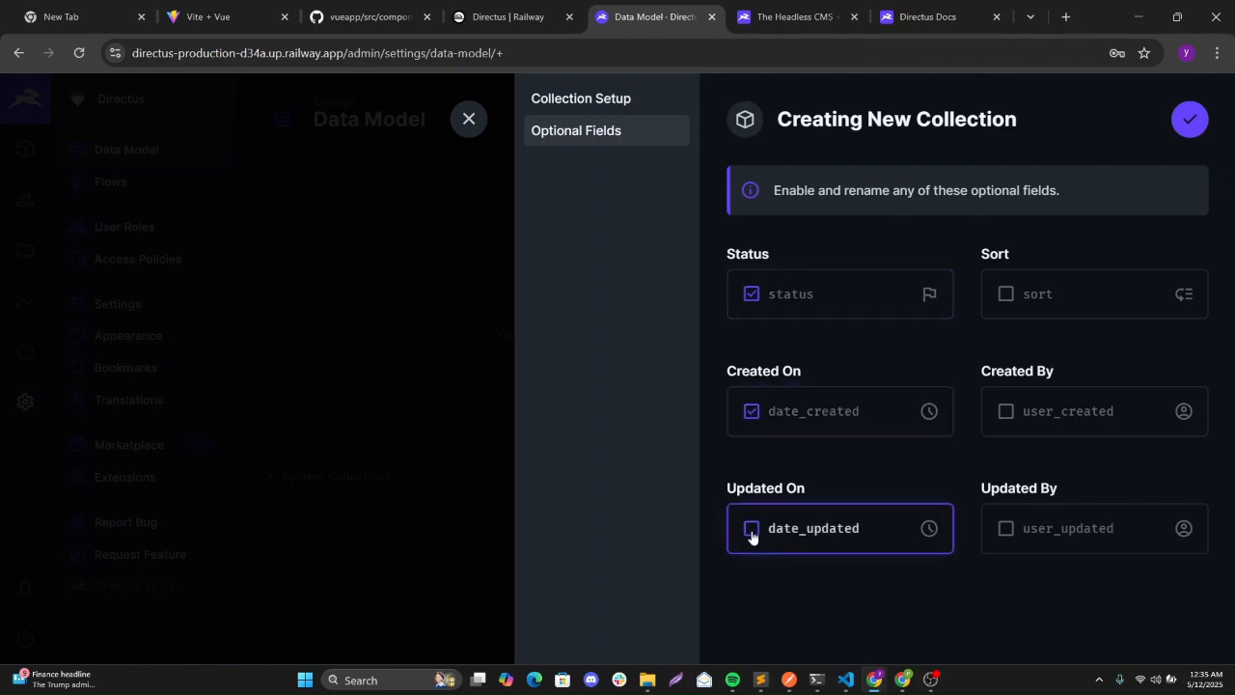
pyautogui.click(1190, 138)
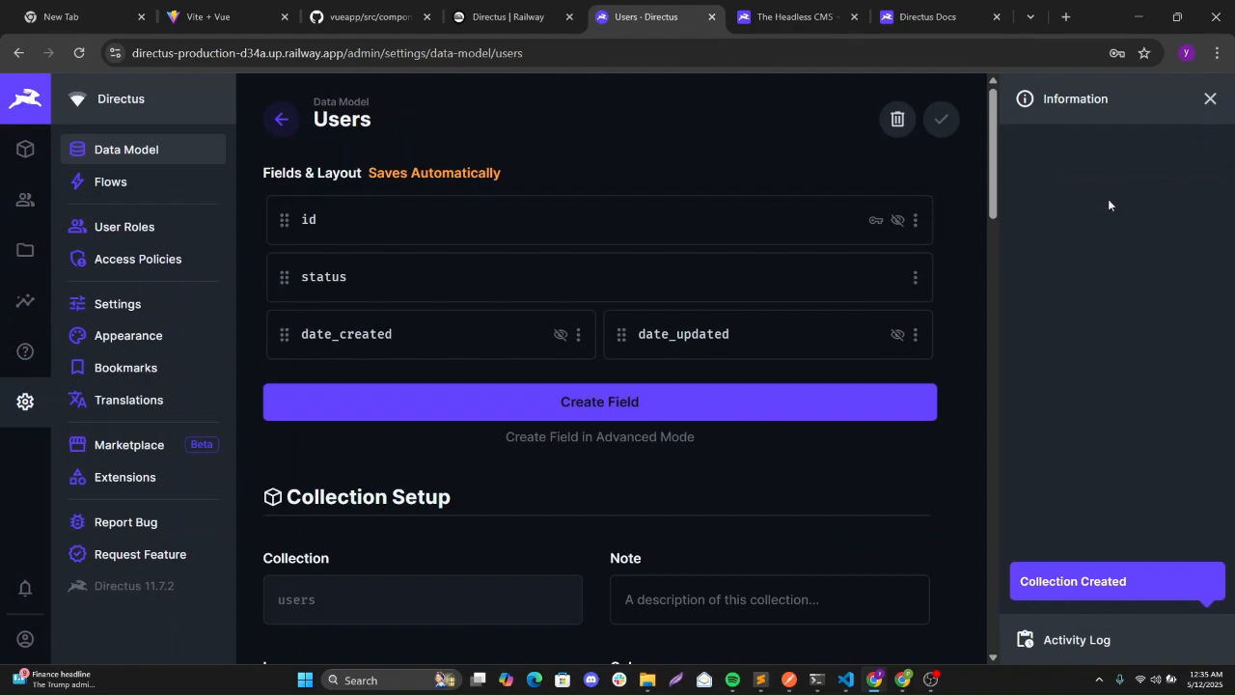
# Add a 'firstname' text input field to the users collection and save it.
pyautogui.click(549, 409)
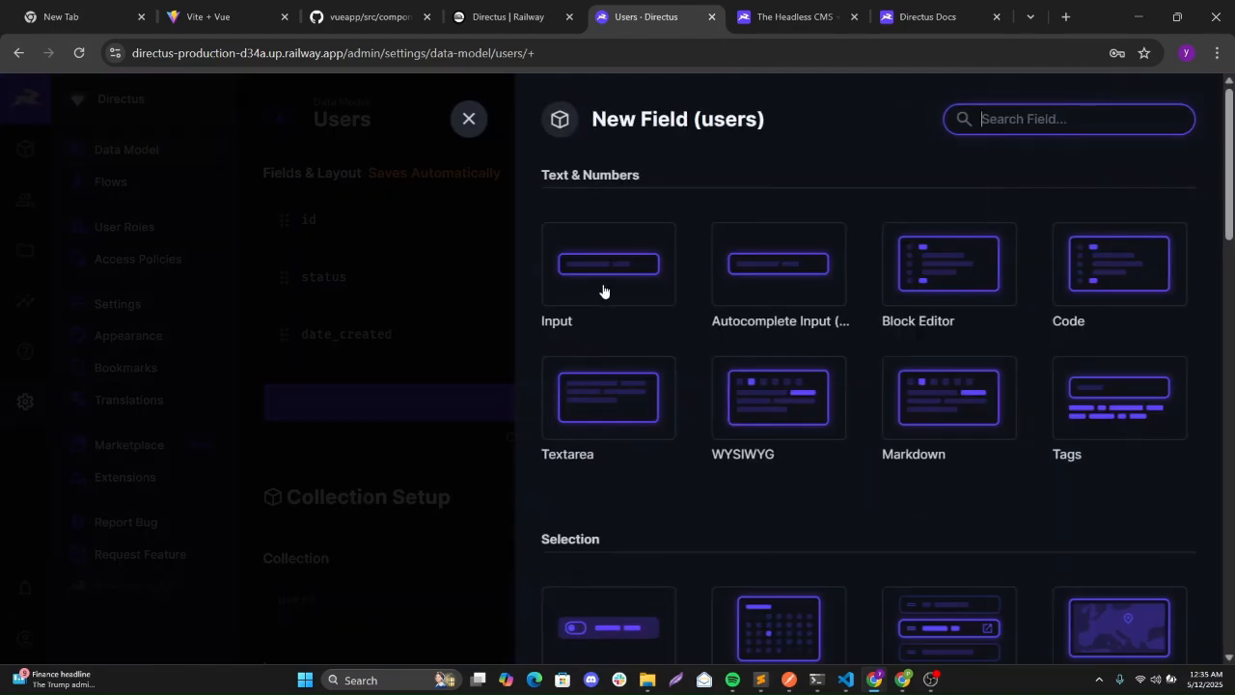
pyautogui.click(602, 290)
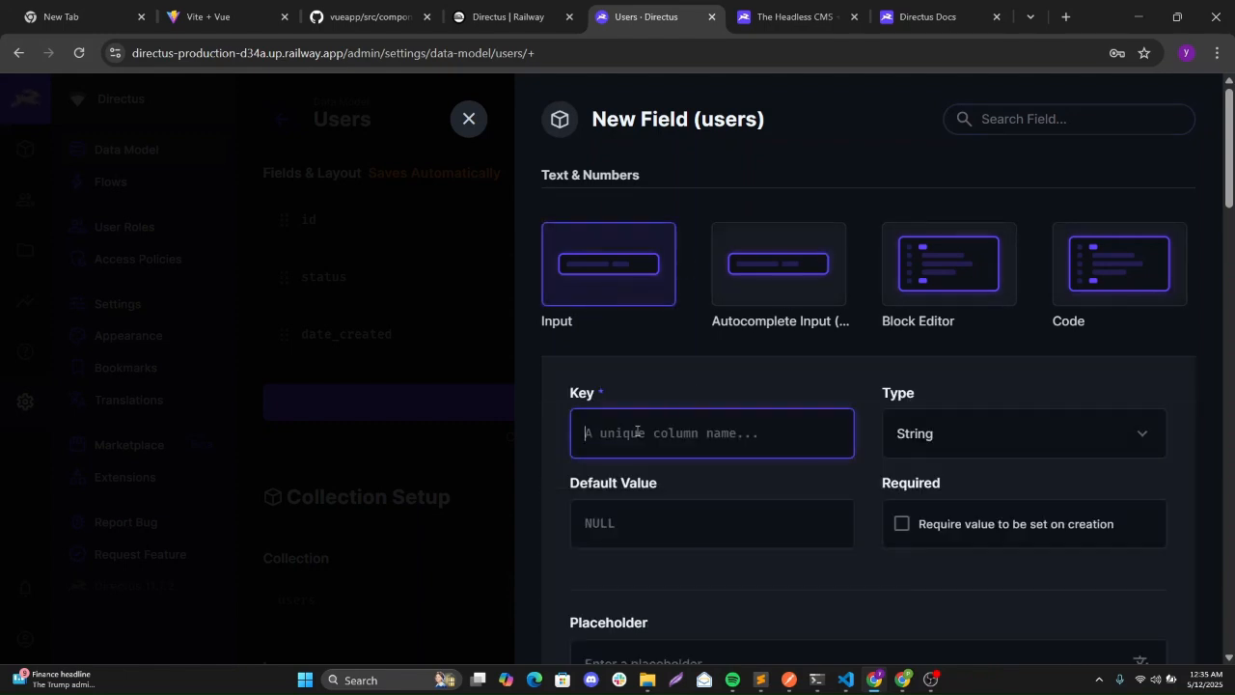
pyautogui.write('first')
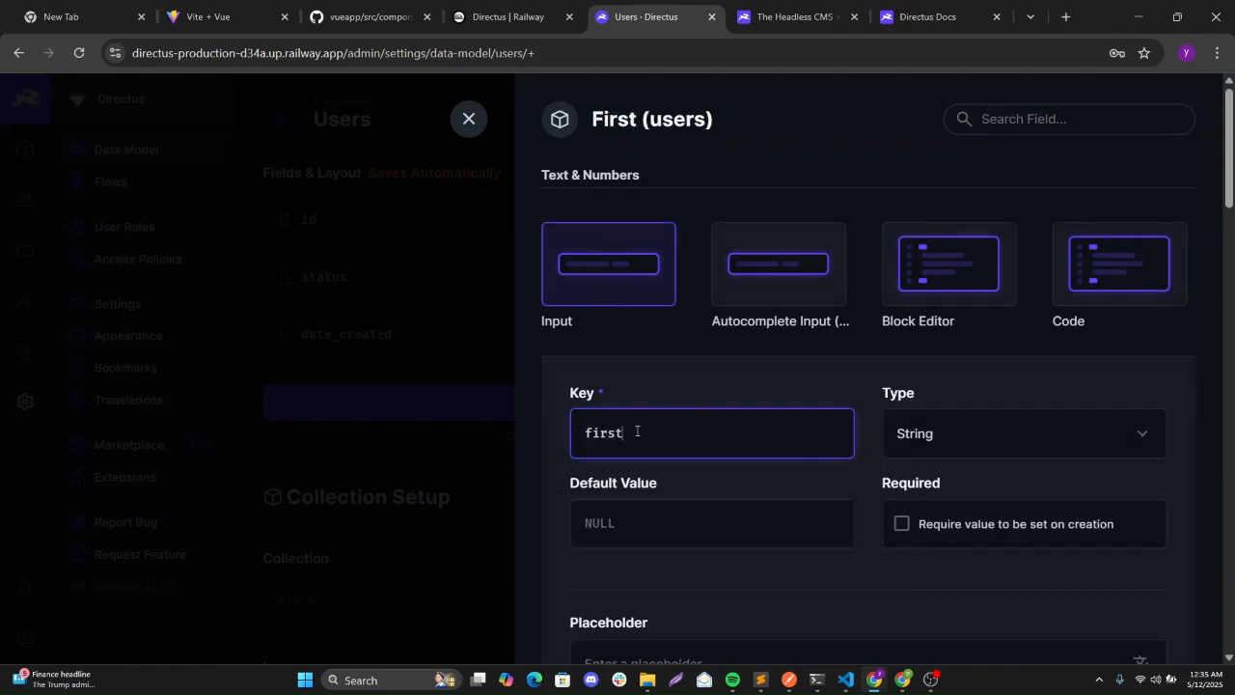
pyautogui.write('name')
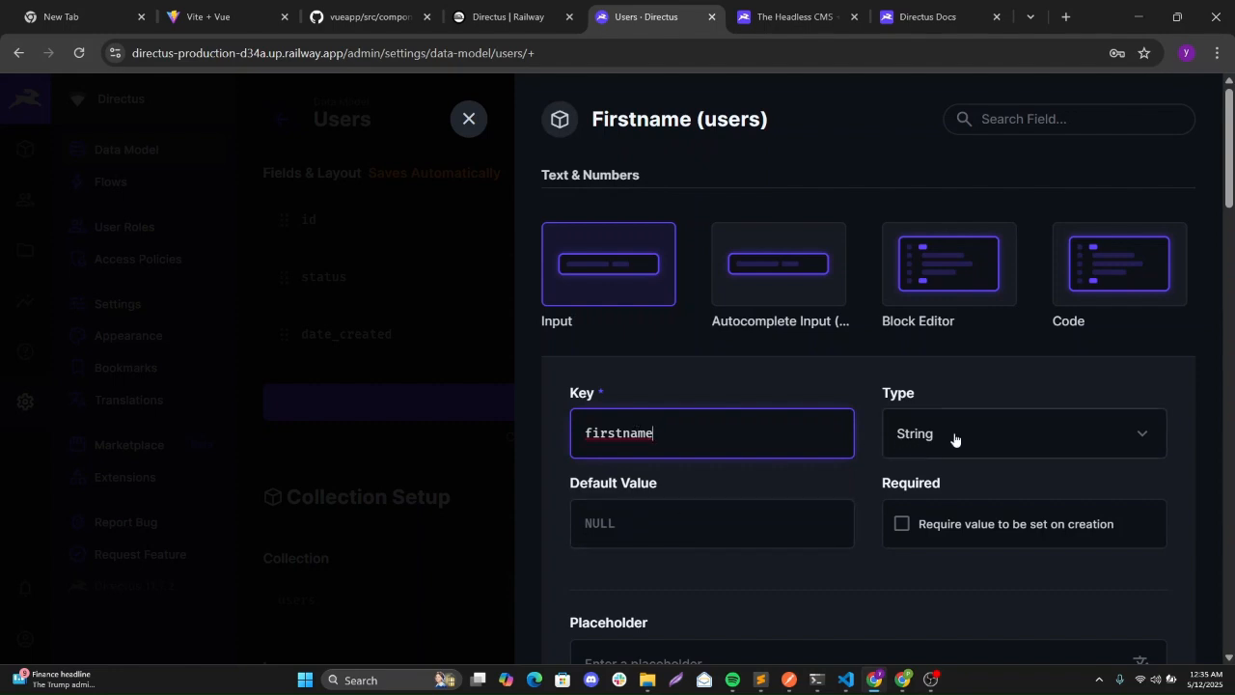
pyautogui.moveTo(1220, 181); pyautogui.dragTo(1230, 231)
pyautogui.scroll(-2, 1231, 232)
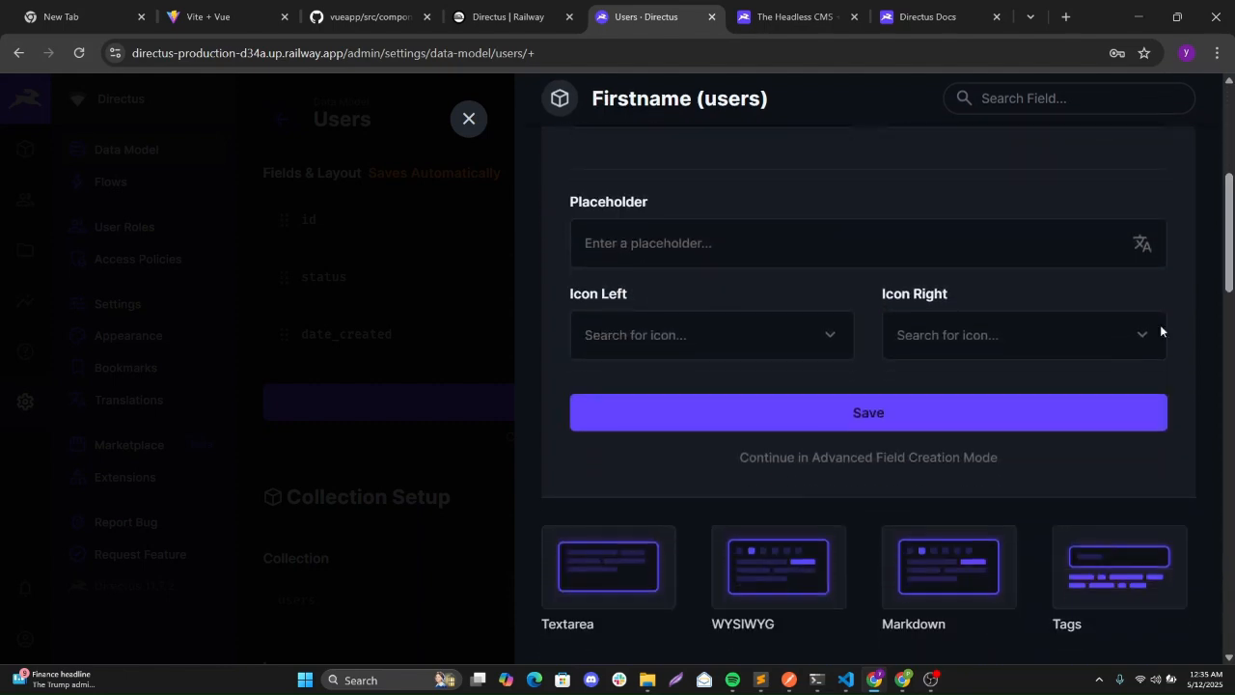
pyautogui.click(970, 415)
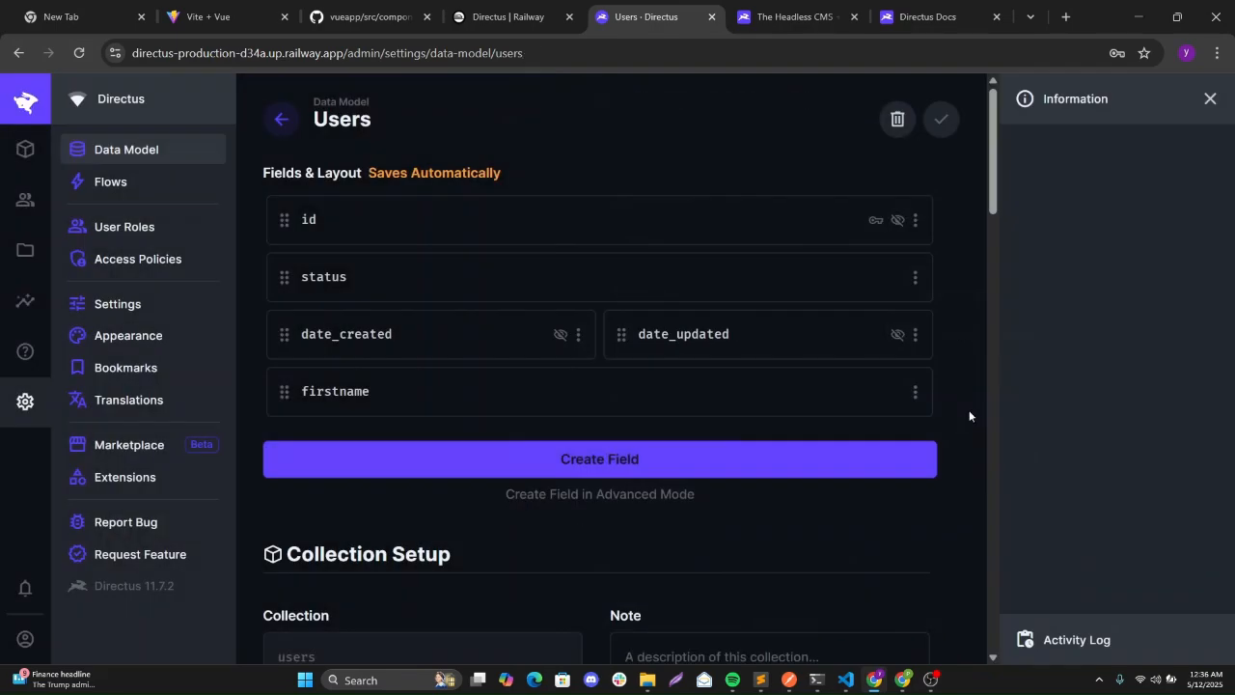
pyautogui.click(636, 461)
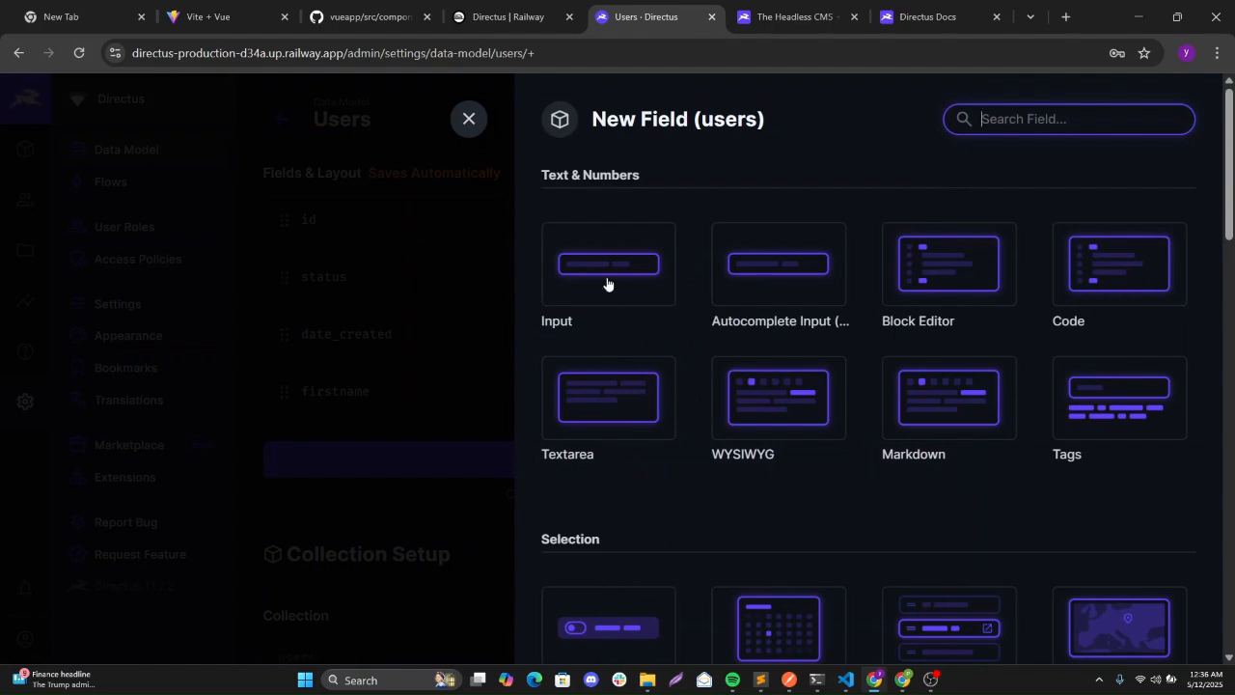
# Add a 'lastname' text input field to the users collection, below firstname.
pyautogui.click(608, 283)
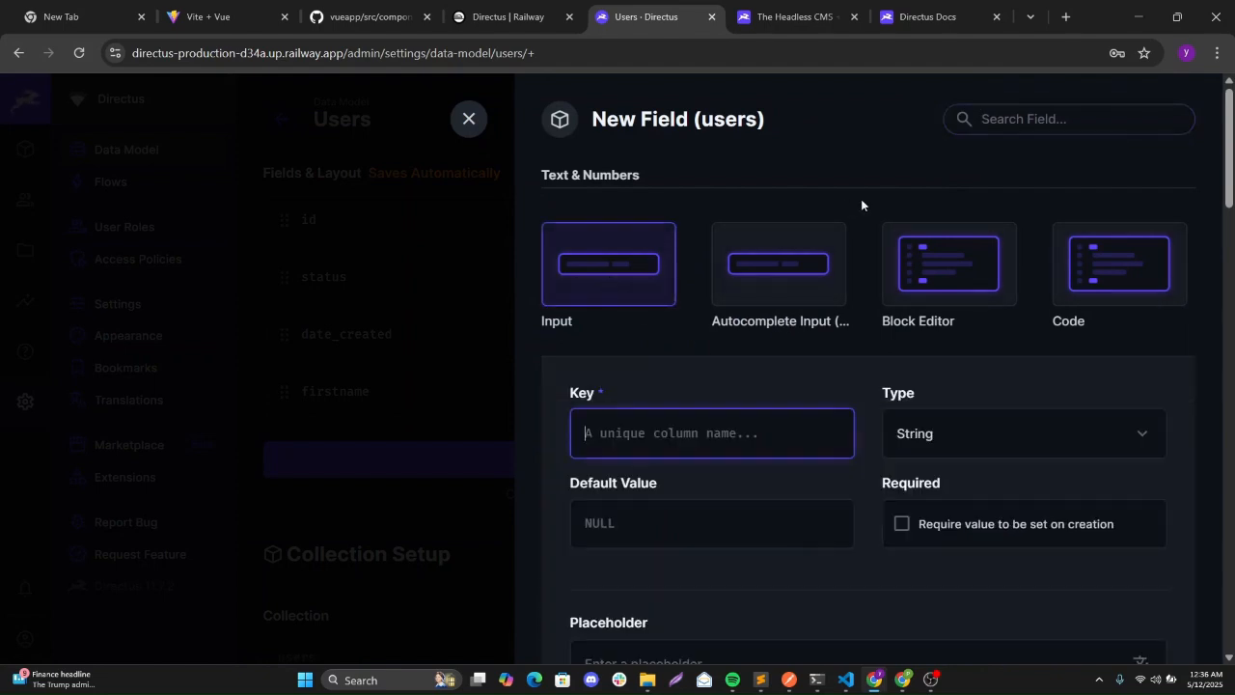
pyautogui.click(1001, 128)
pyautogui.click(644, 432)
pyautogui.write('lastname')
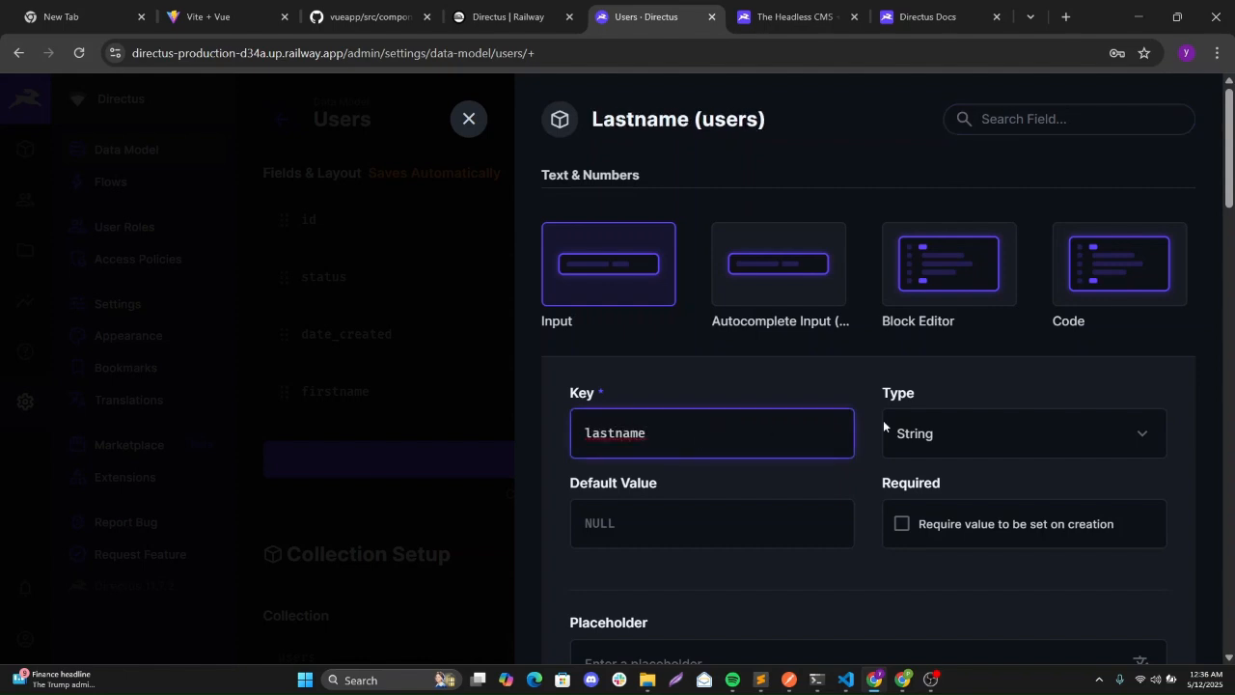
pyautogui.scroll(-5, 1012, 309)
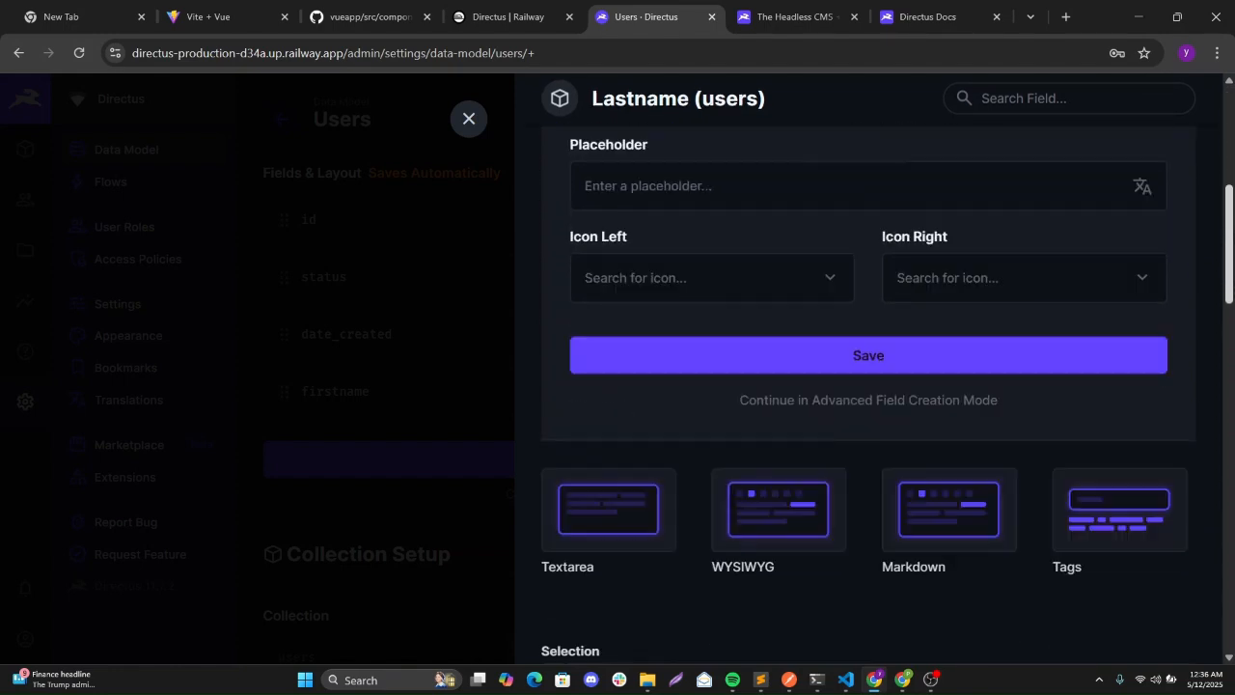
pyautogui.click(1004, 304)
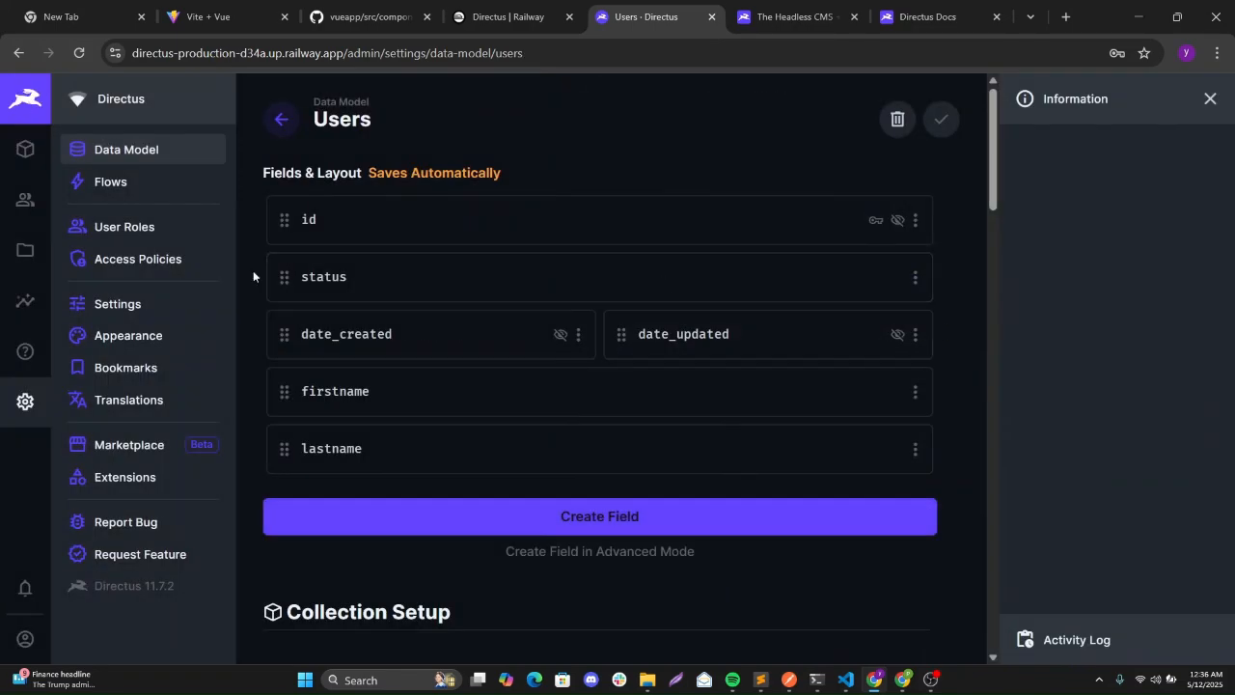
# Create and save a users item with first name 'Yon' and last name 'Doe'.
pyautogui.click(26, 152)
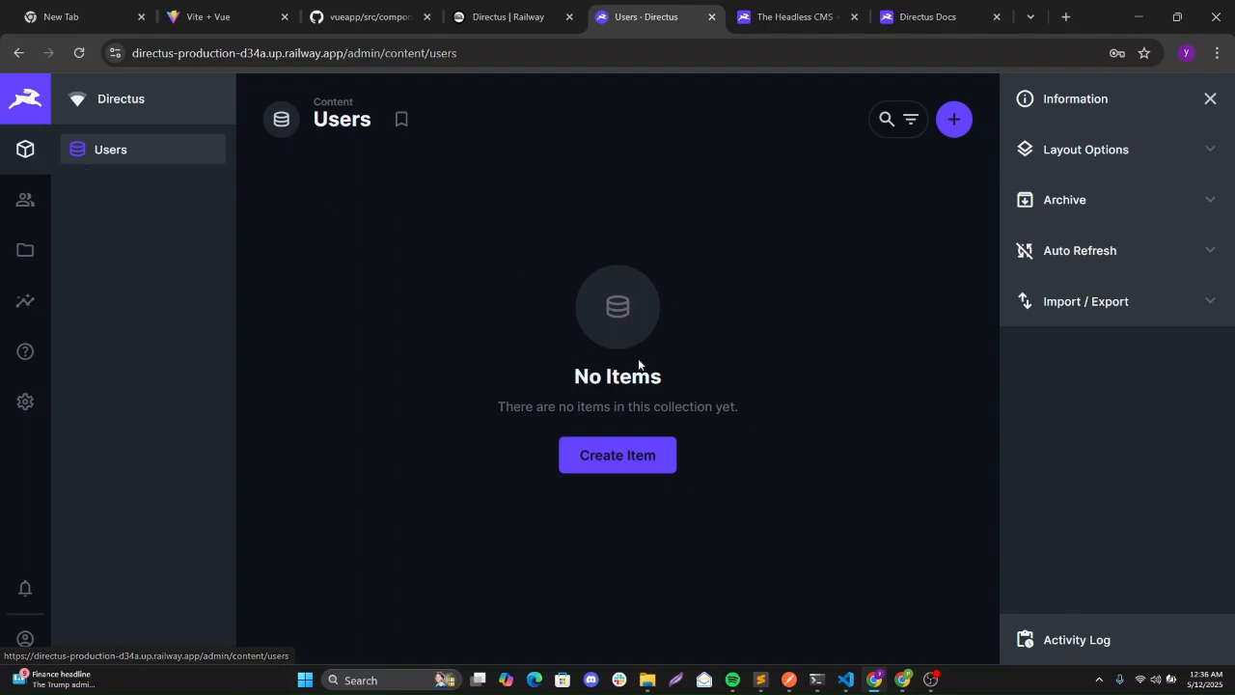
pyautogui.click(619, 453)
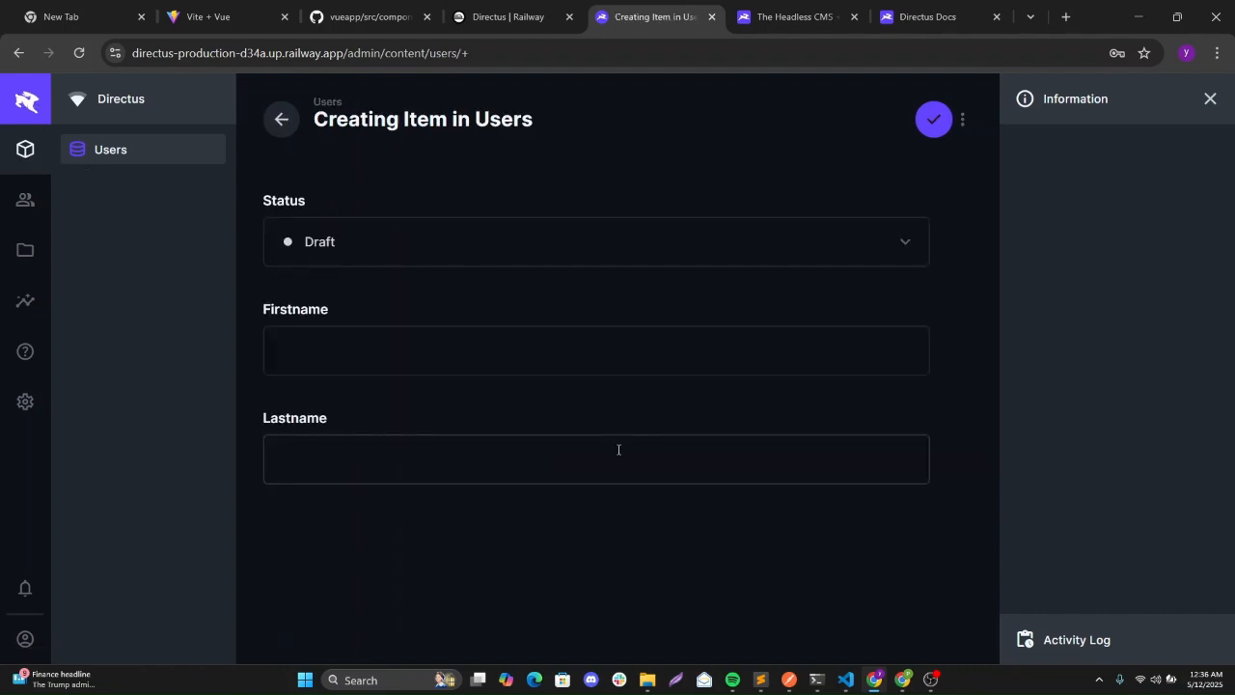
pyautogui.click(334, 362)
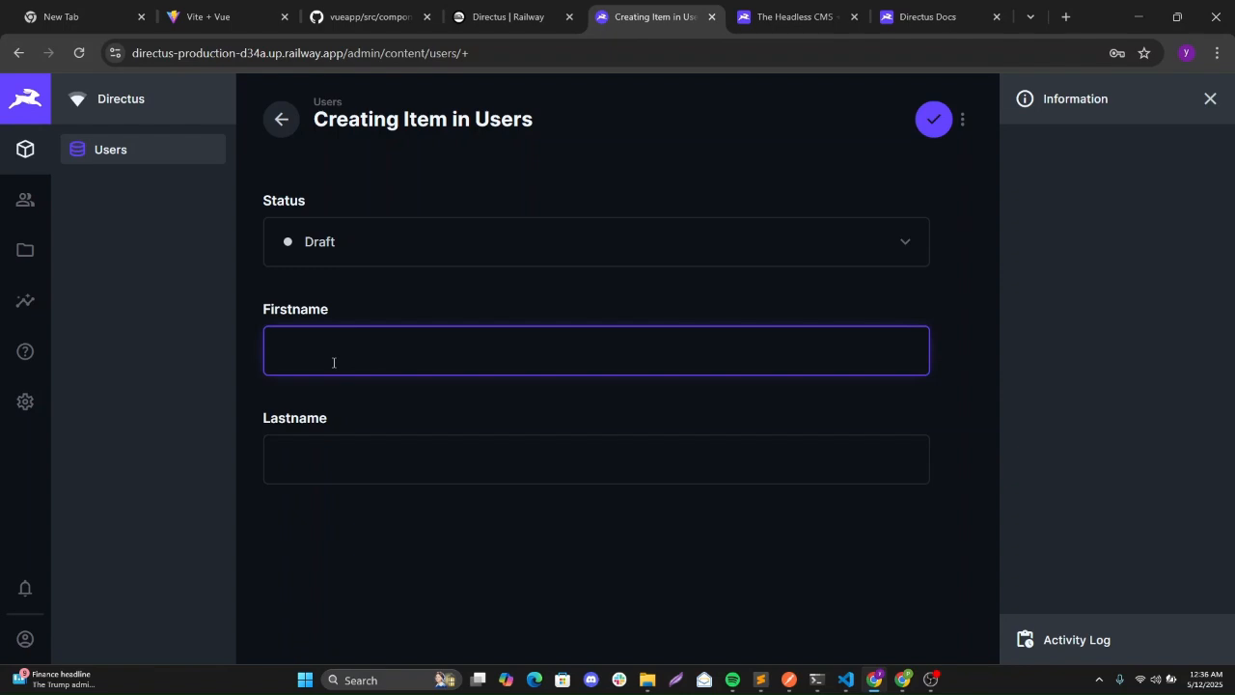
pyautogui.write('Yon')
pyautogui.click(304, 457)
pyautogui.write('D')
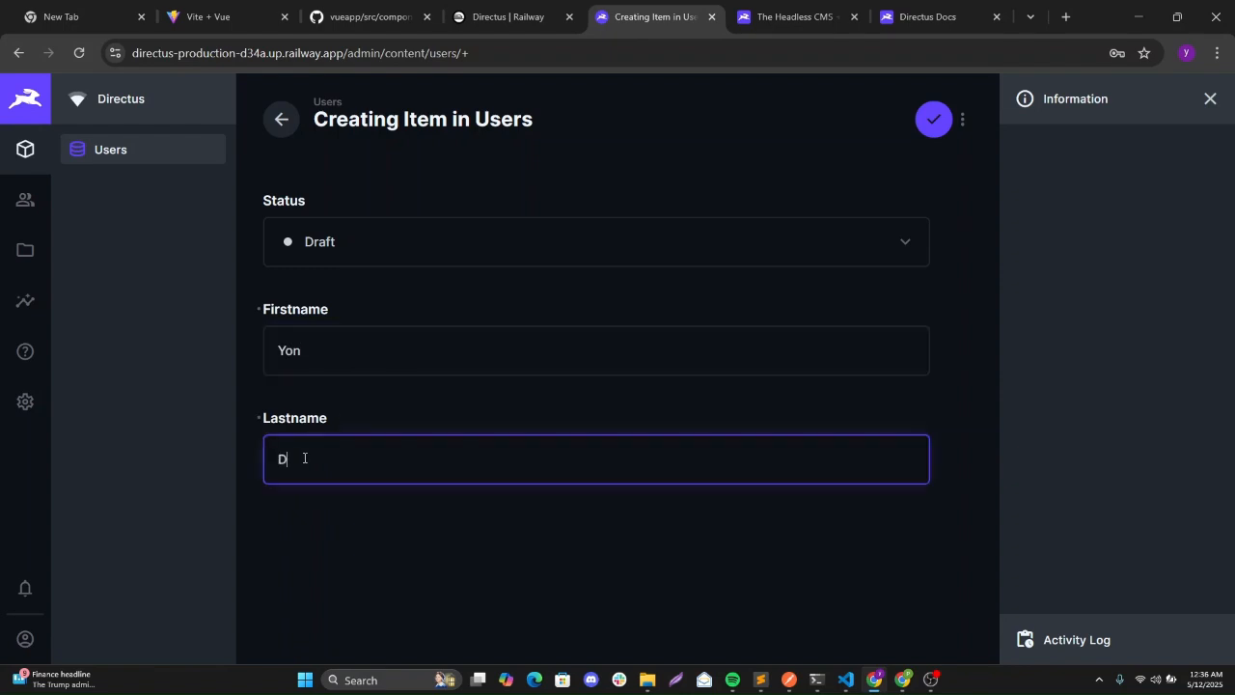
pyautogui.write('oe')
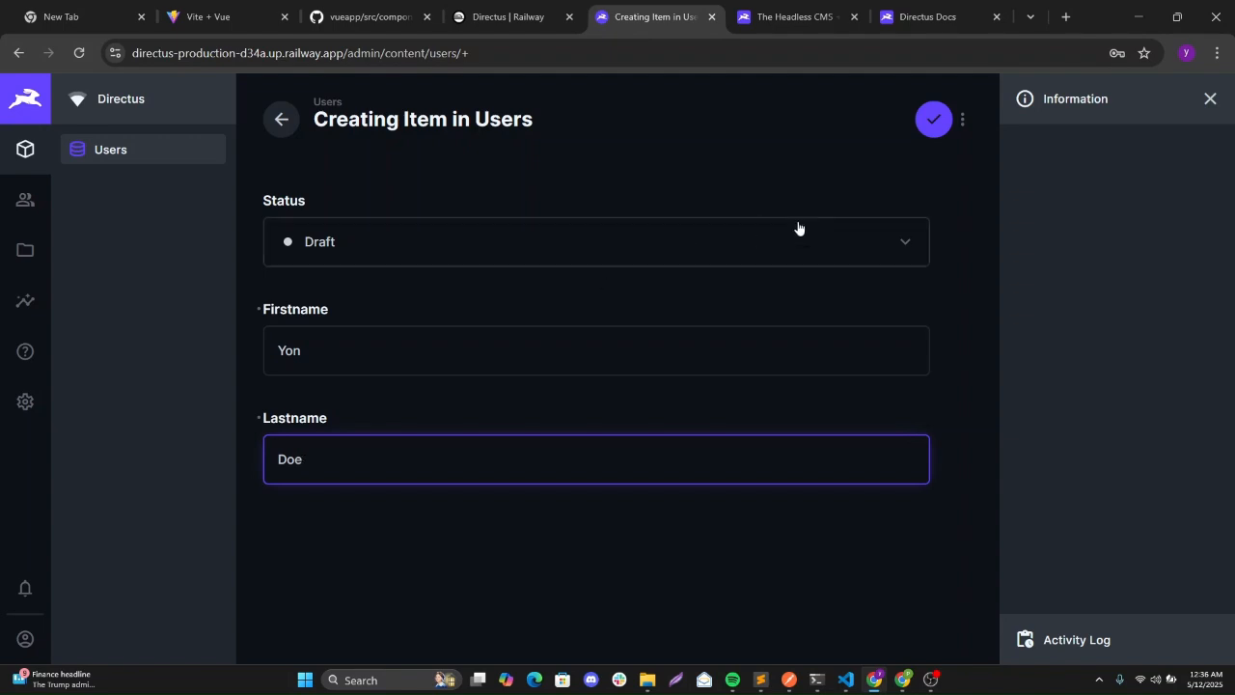
pyautogui.click(930, 127)
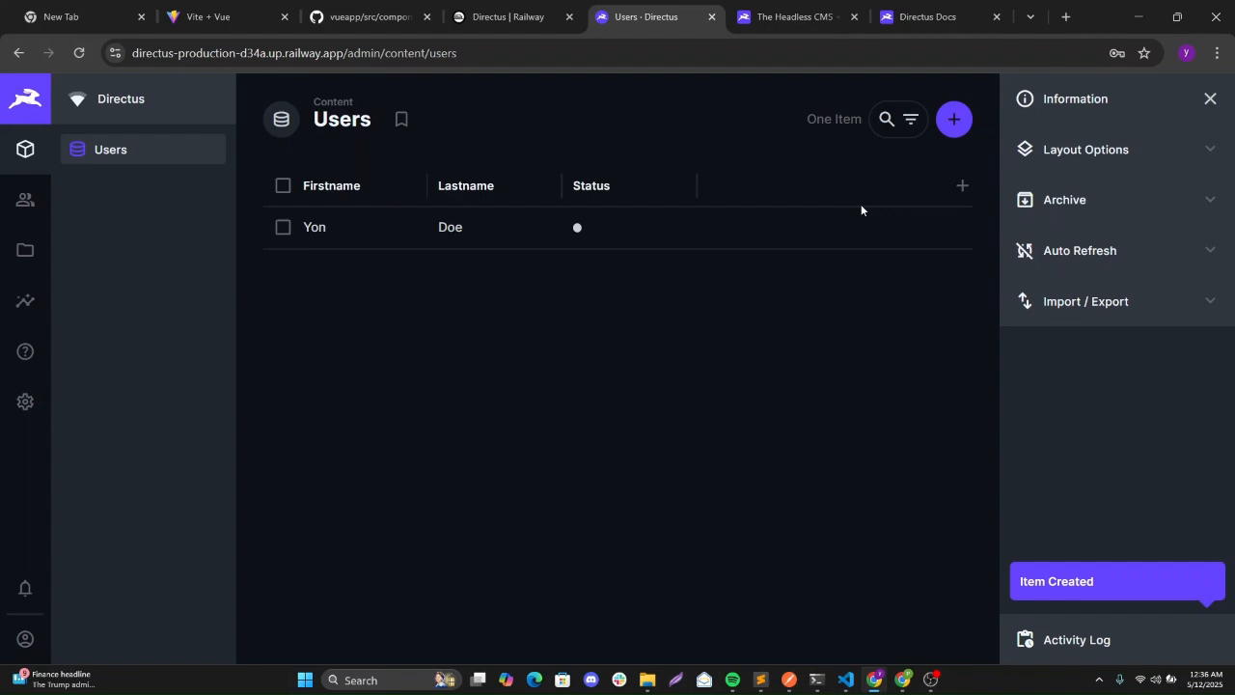
# Save a second user item with first name 'Michael', then sort the list by Firstname.
pyautogui.click(951, 120)
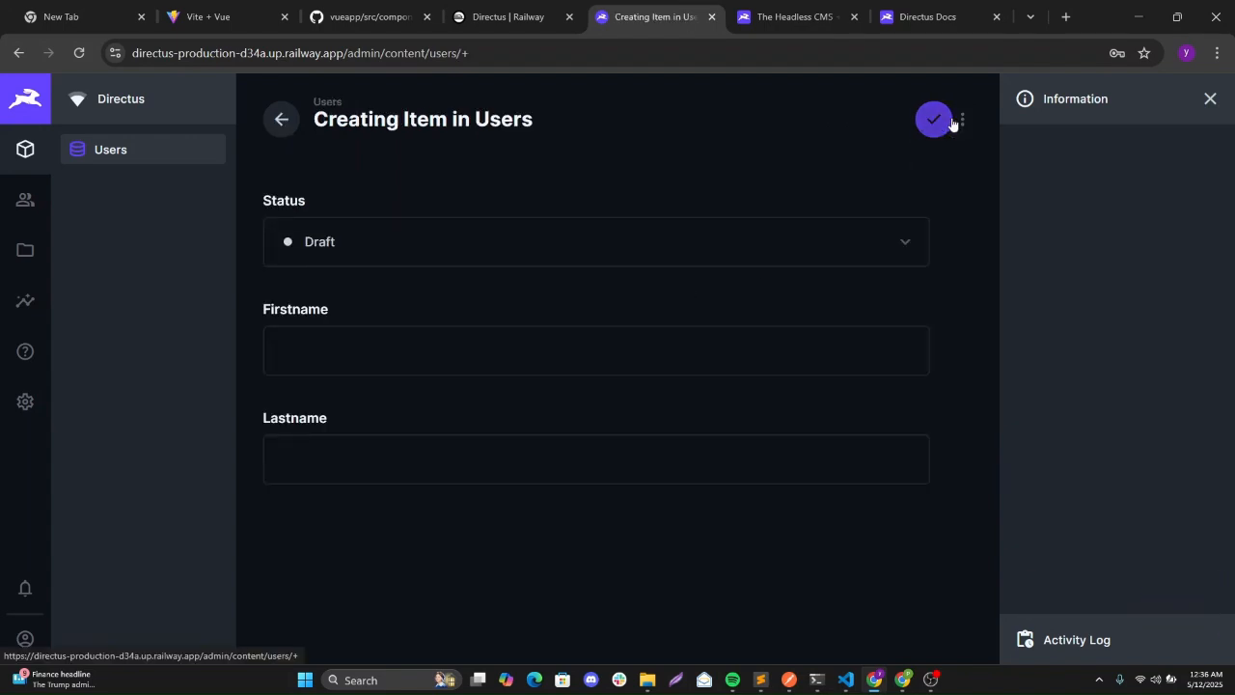
pyautogui.click(305, 358)
pyautogui.write('Mi')
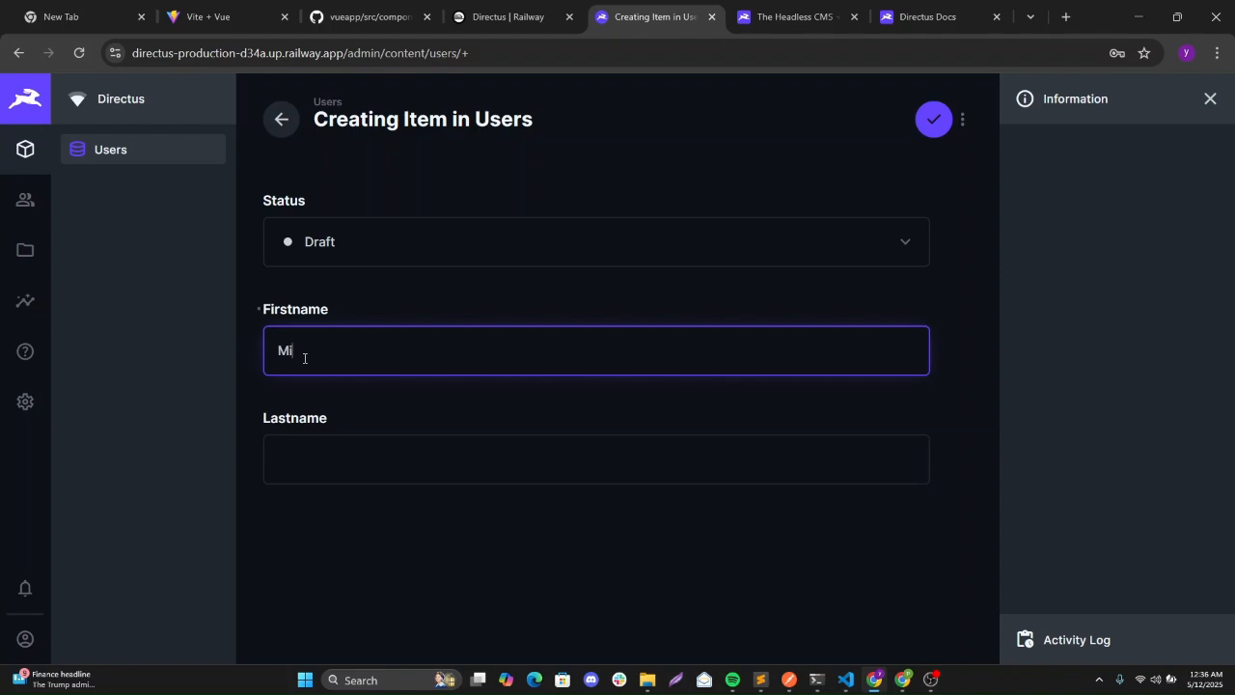
pyautogui.write('chael')
pyautogui.click(307, 474)
pyautogui.write('Michael')
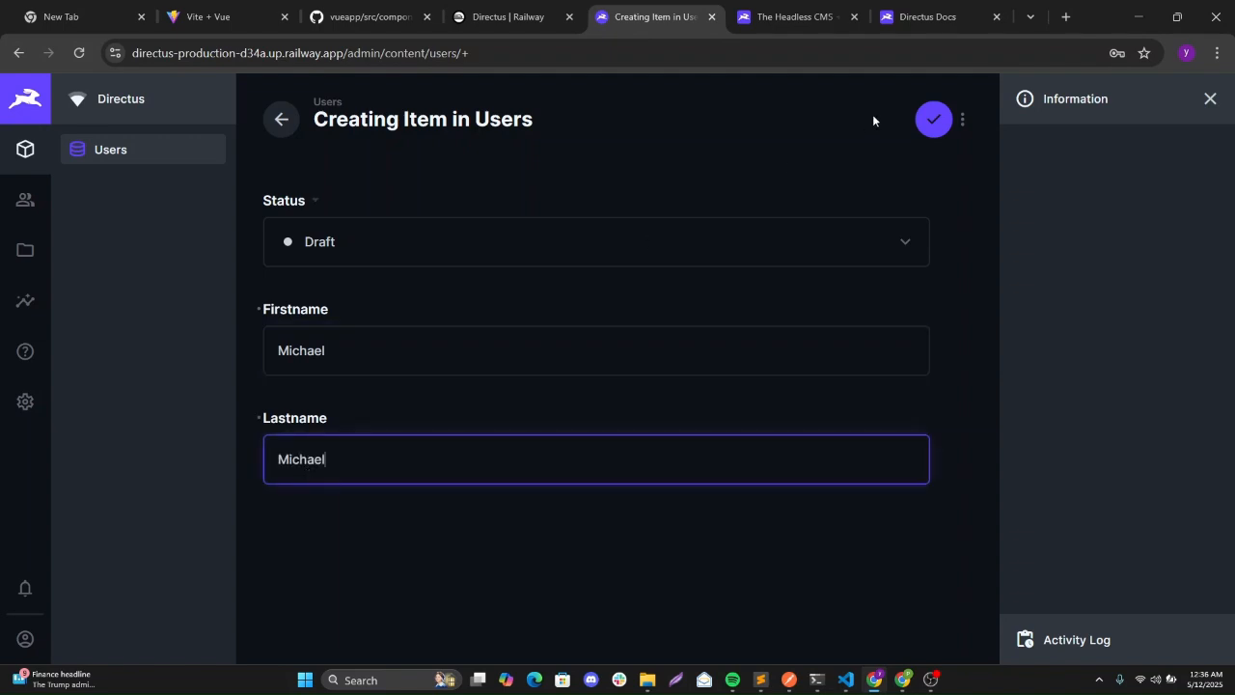
pyautogui.click(932, 121)
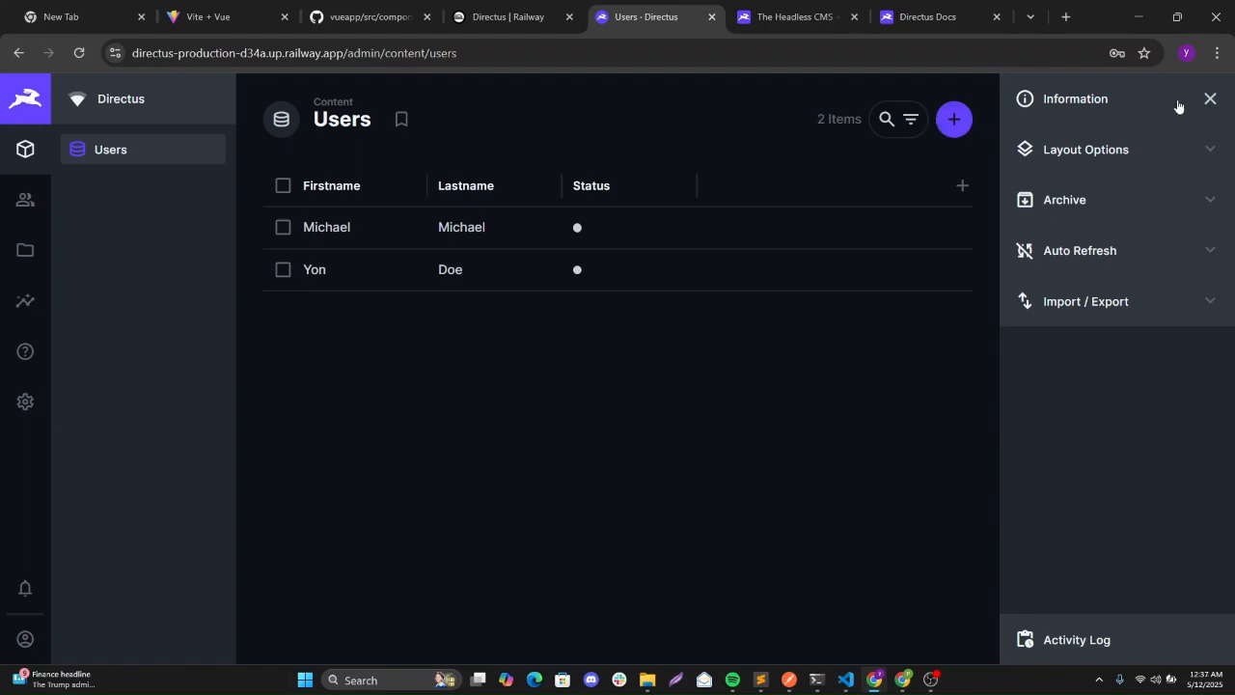
pyautogui.click(1209, 100)
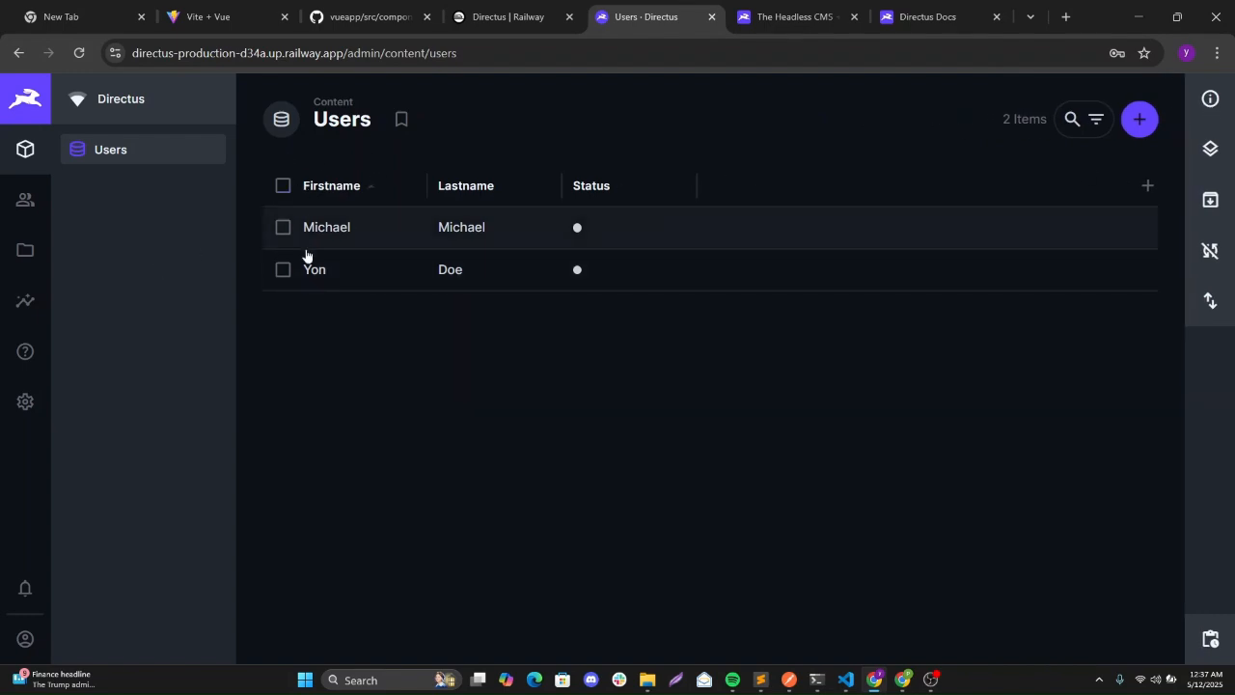
pyautogui.click(309, 185)
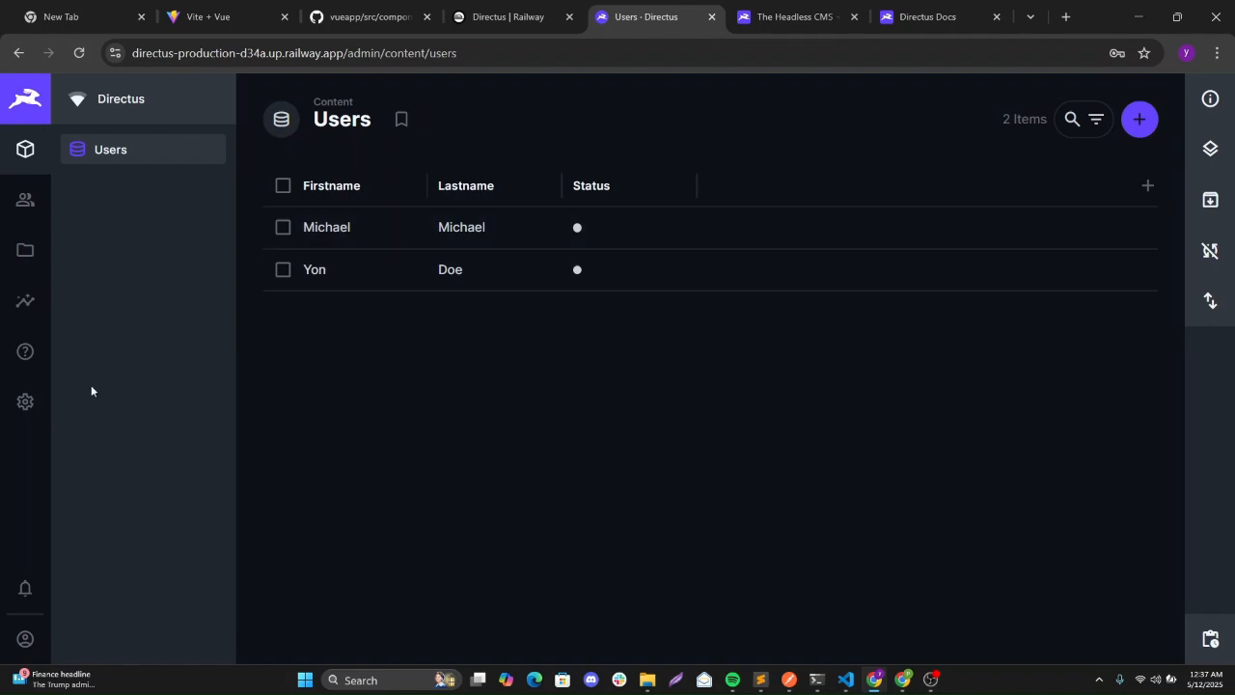
# Go to the Public policy under Settings > Access Policies.
pyautogui.click(28, 402)
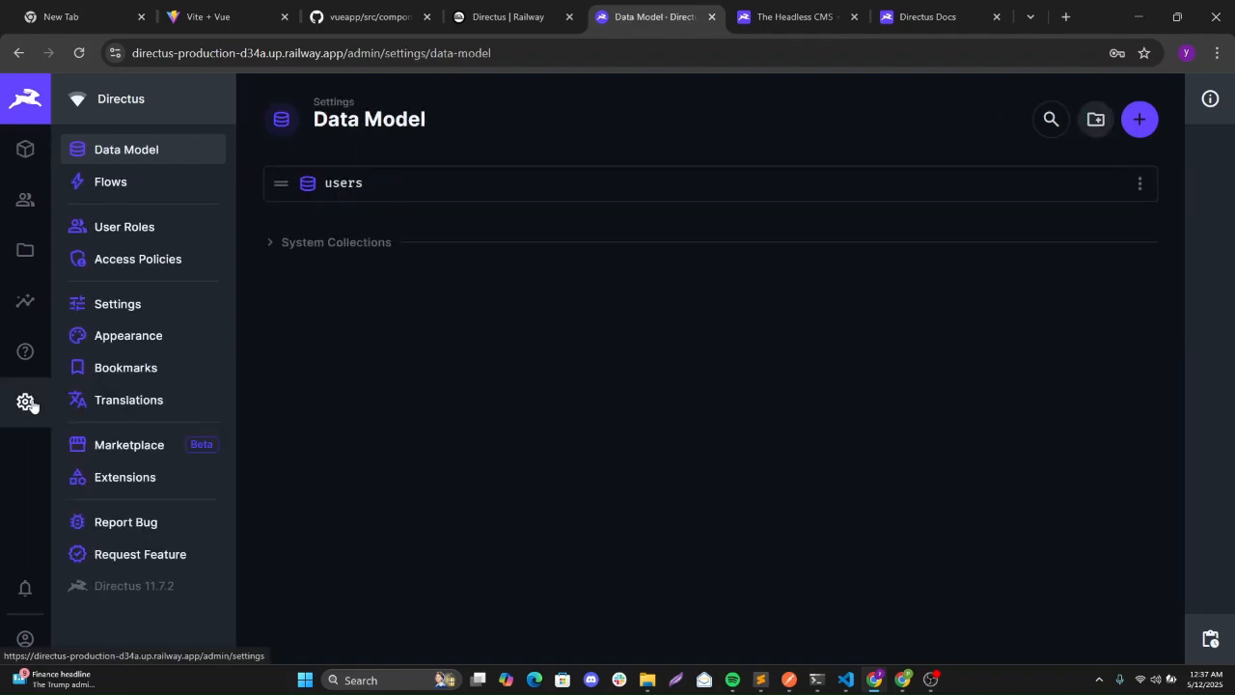
pyautogui.click(140, 260)
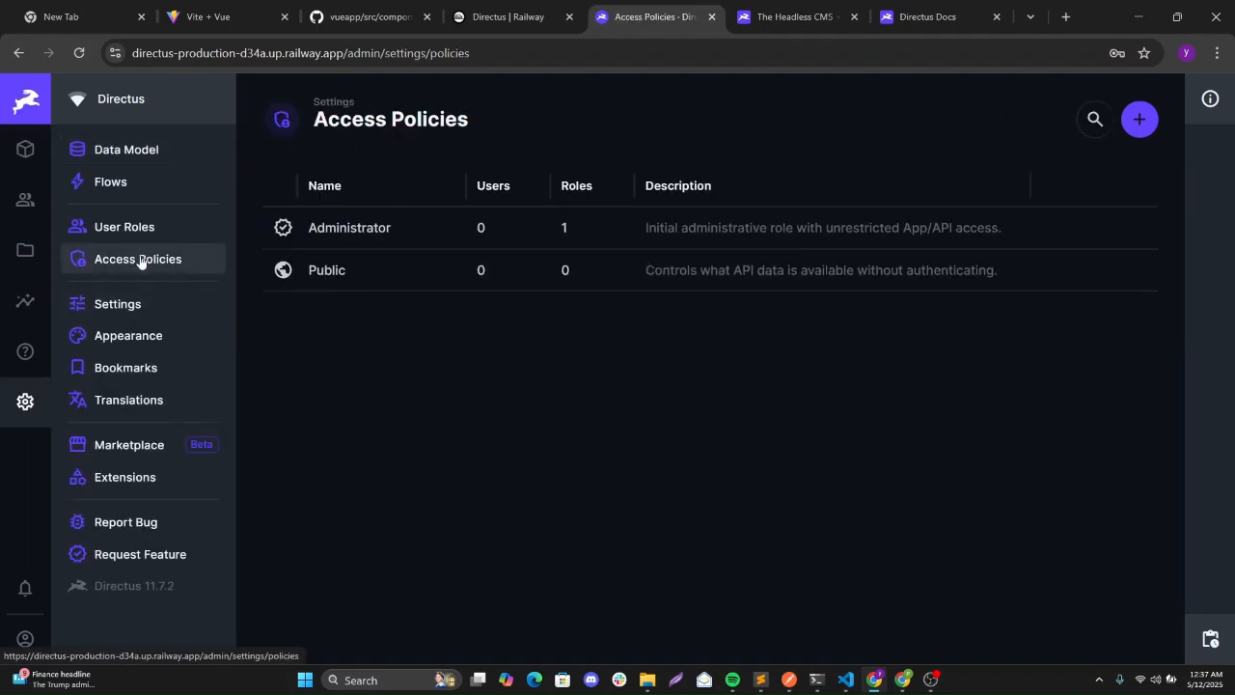
pyautogui.click(337, 275)
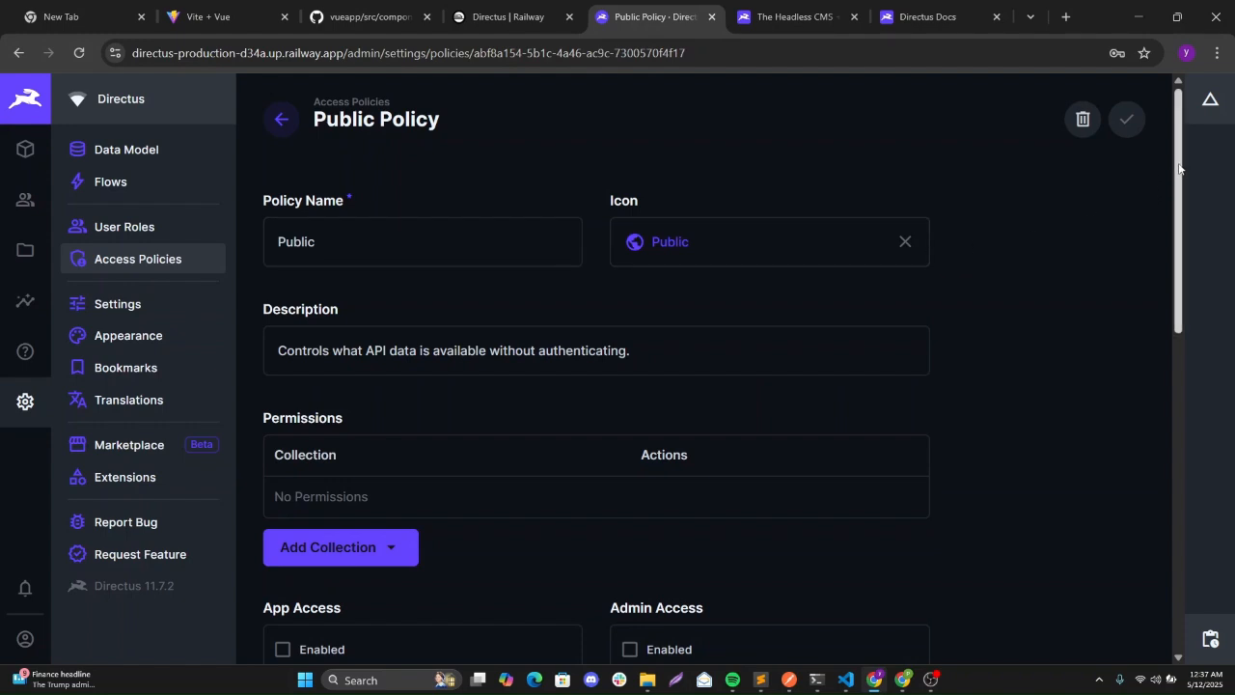
pyautogui.moveTo(1177, 169); pyautogui.dragTo(1182, 253)
# Add the users collection to Public permissions with All Access read, and save.
pyautogui.click(351, 360)
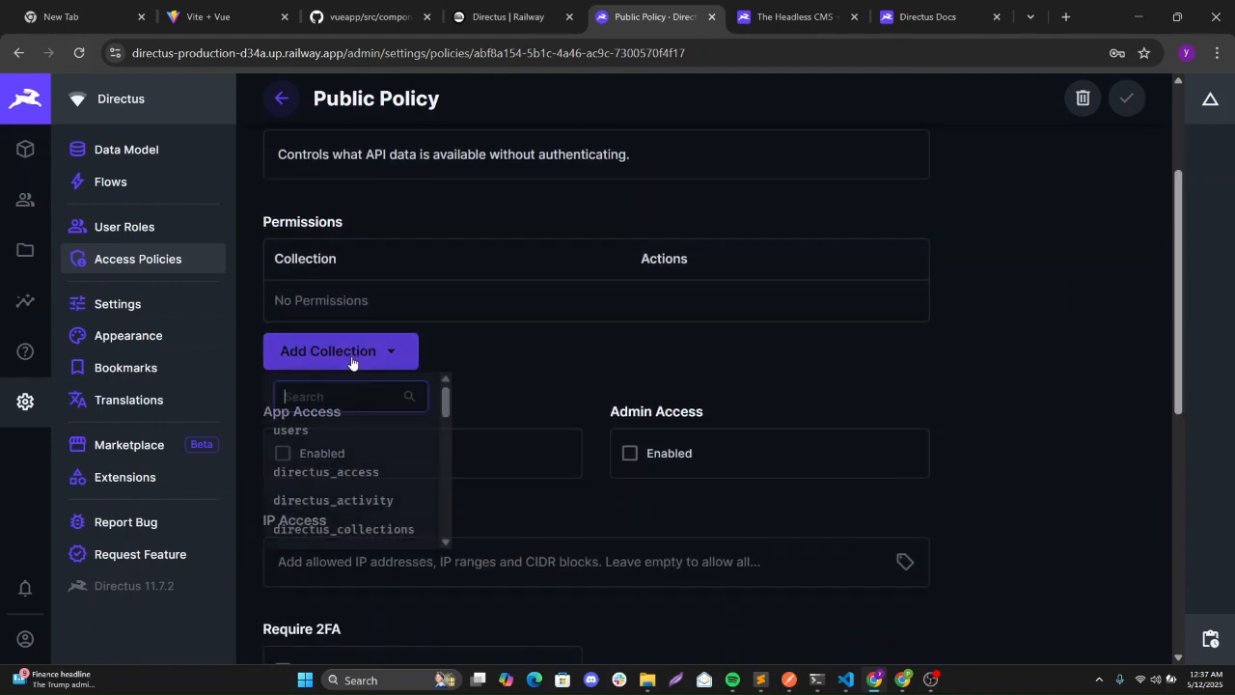
pyautogui.click(314, 438)
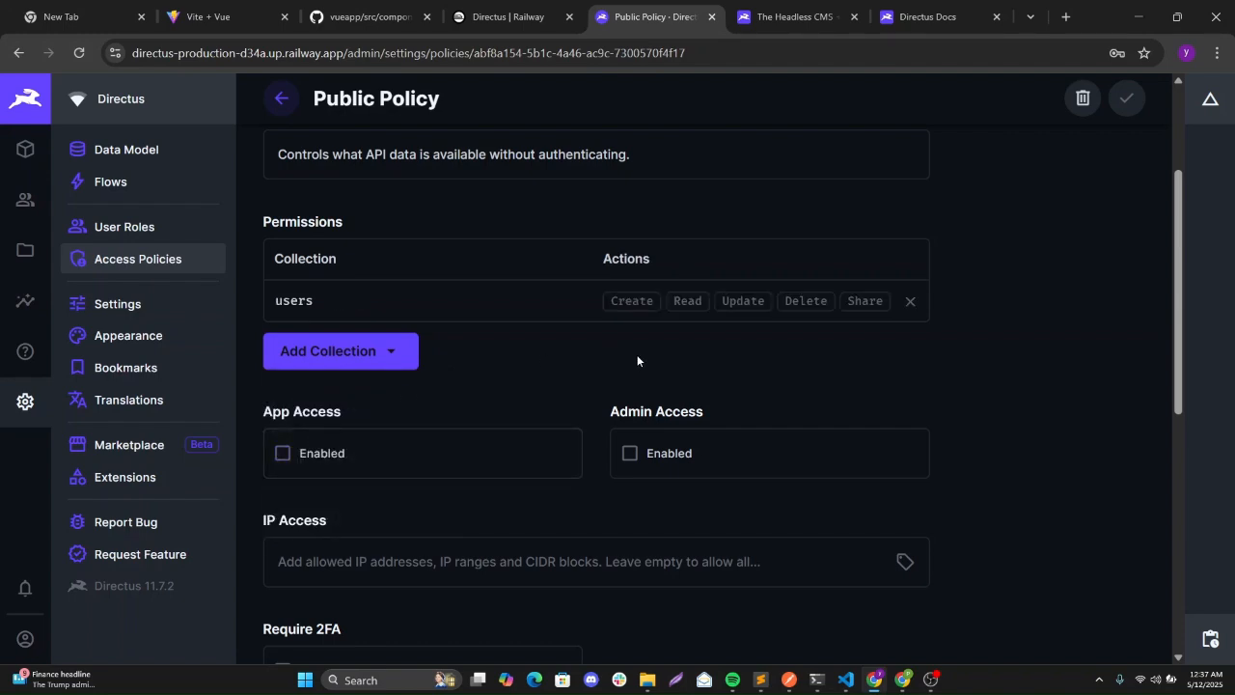
pyautogui.click(688, 302)
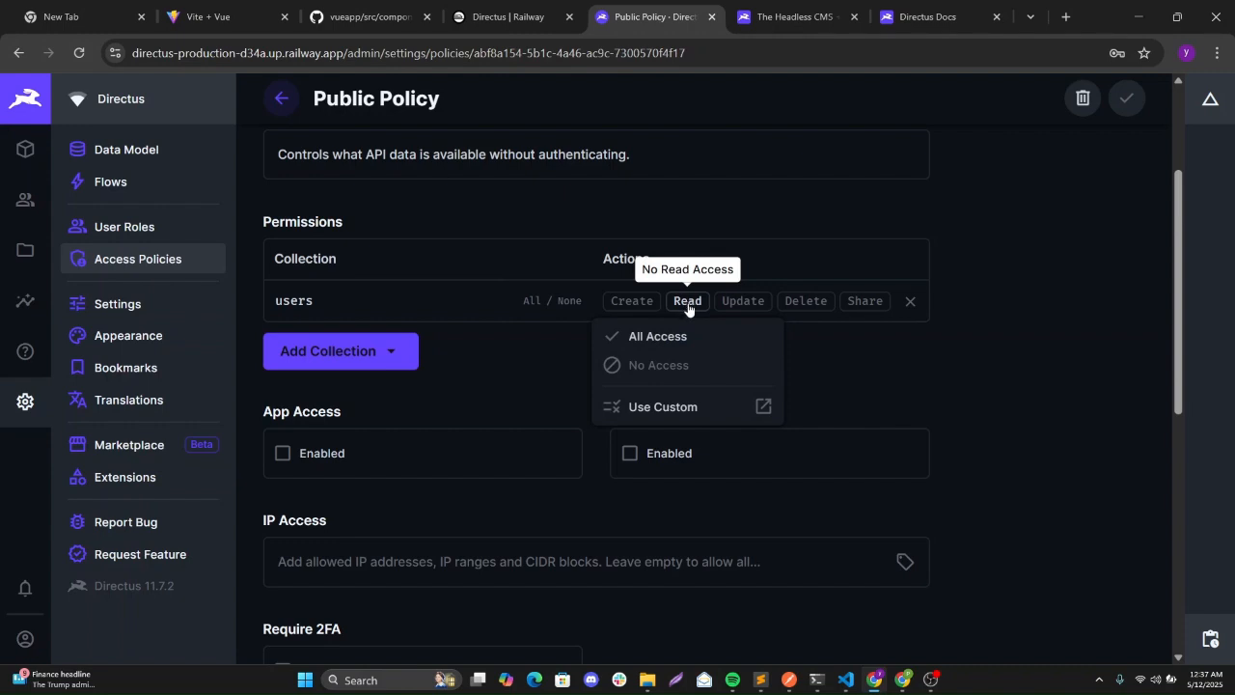
pyautogui.click(848, 367)
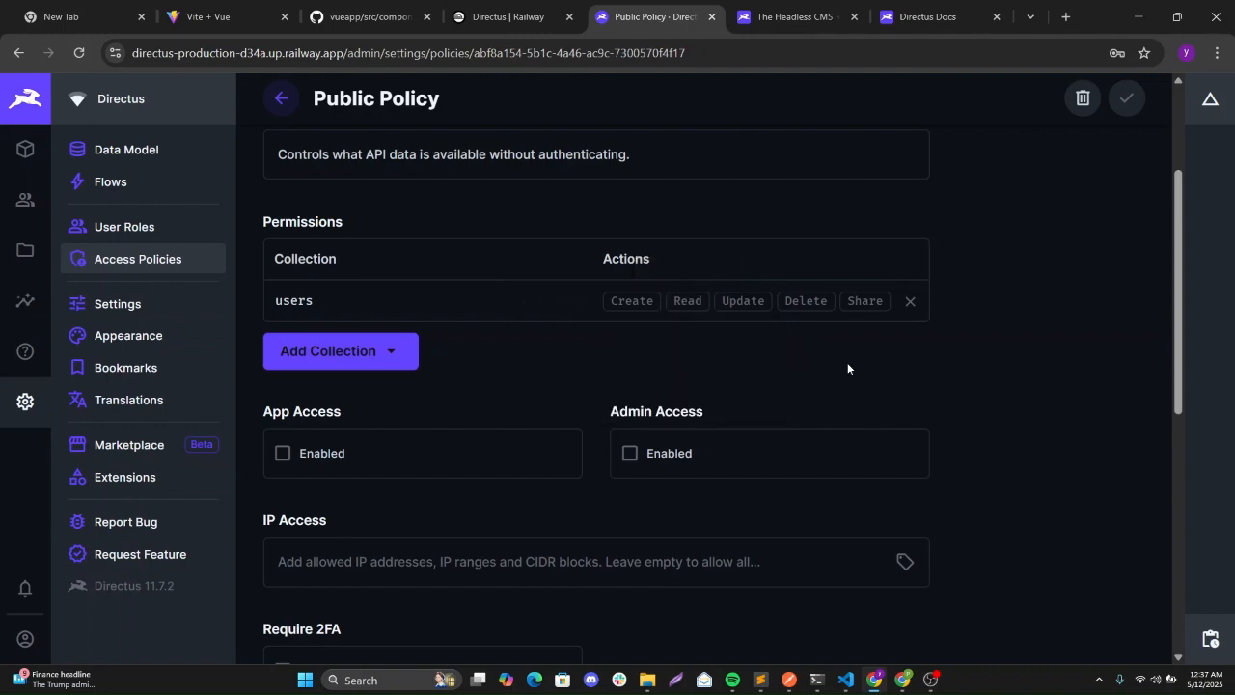
pyautogui.click(681, 303)
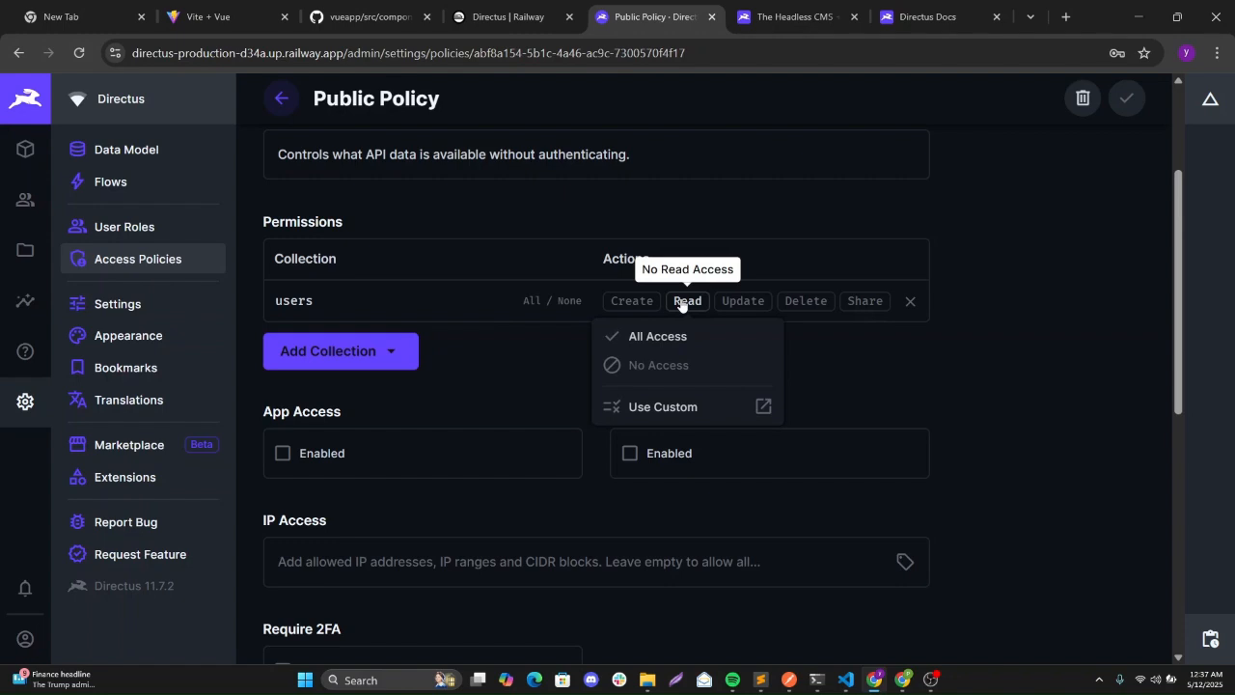
pyautogui.click(662, 336)
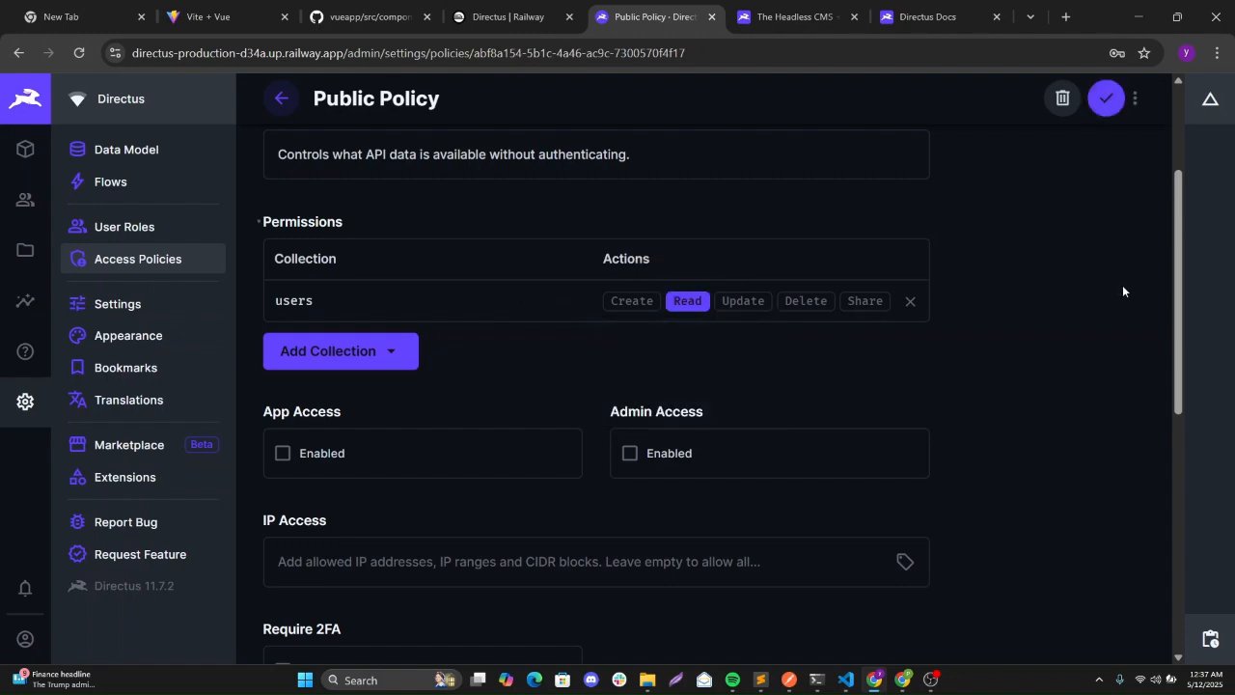
pyautogui.moveTo(1179, 267); pyautogui.dragTo(1168, 513)
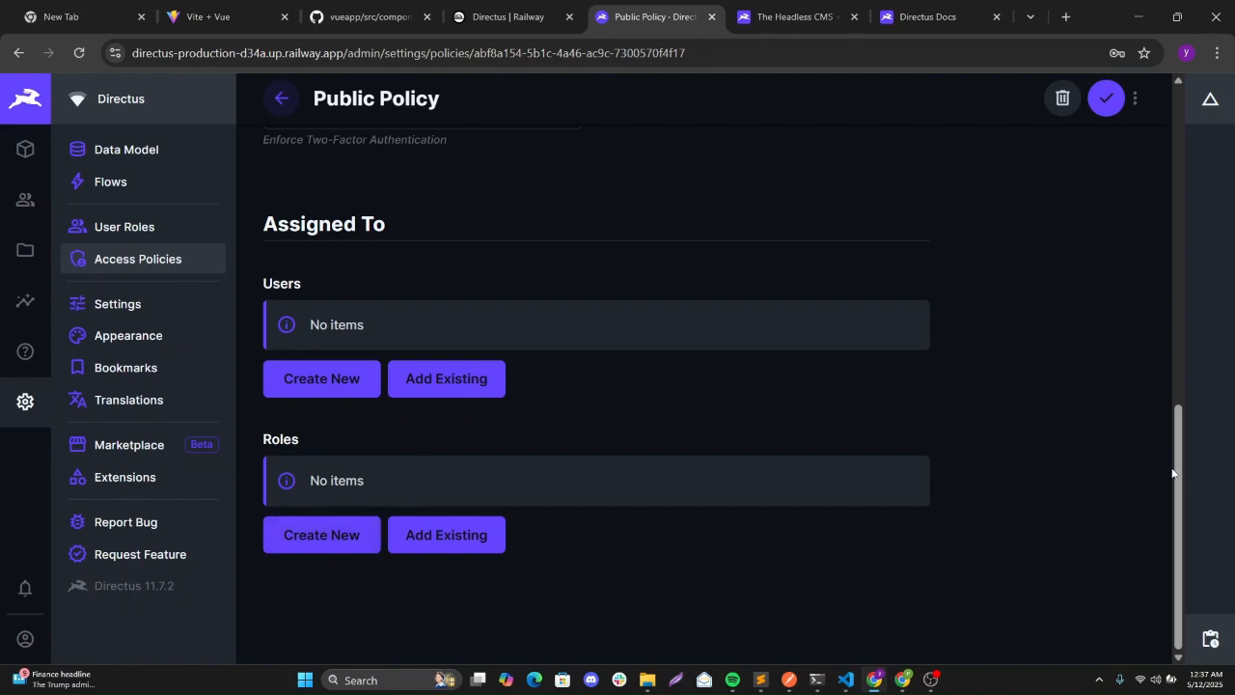
pyautogui.moveTo(1171, 434); pyautogui.dragTo(1162, 139)
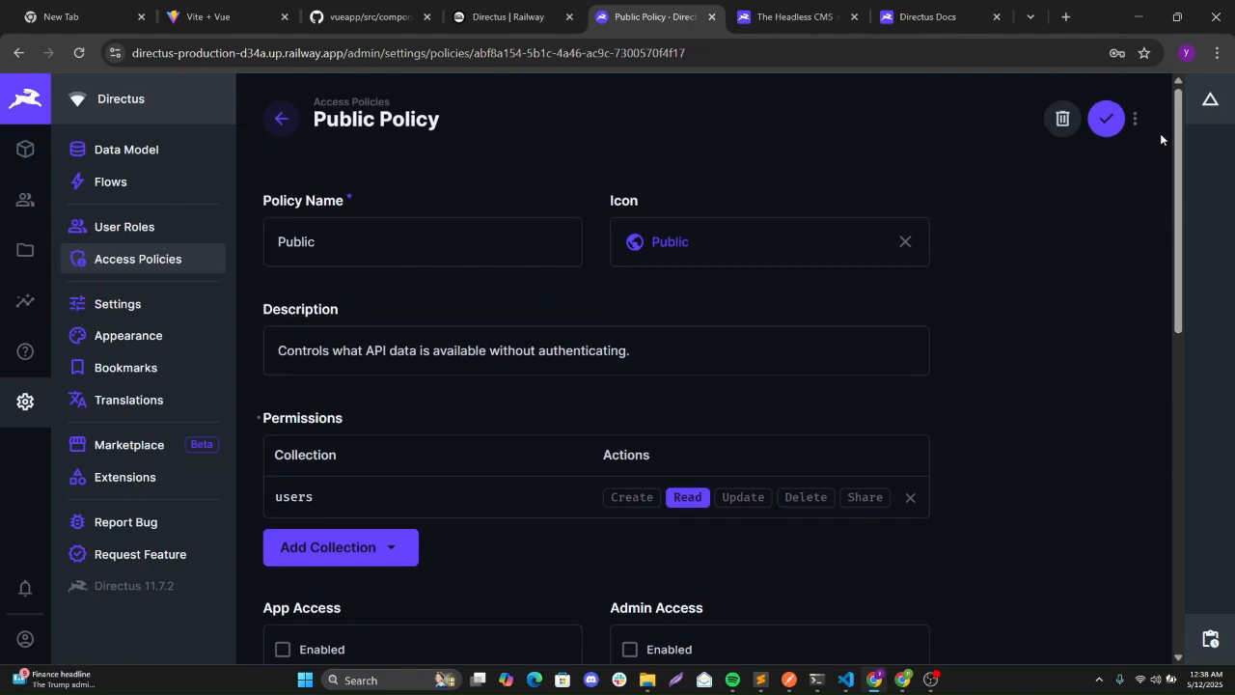
pyautogui.click(1107, 127)
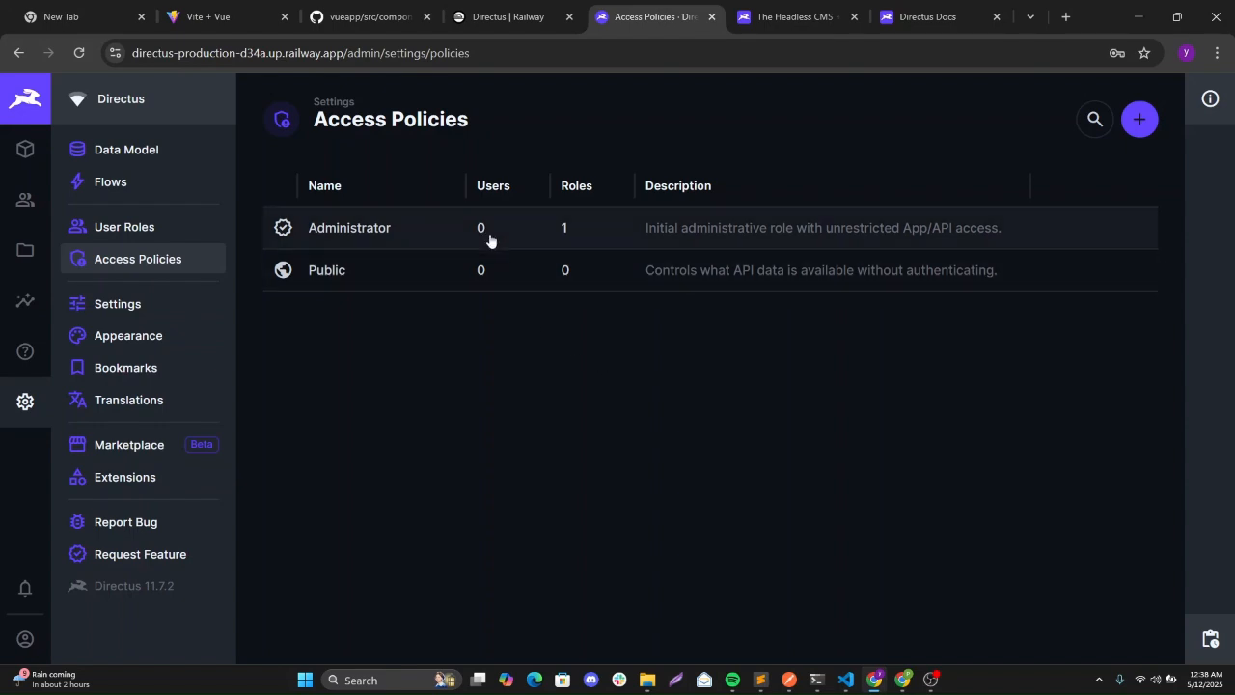
# Copy the public domain directus-production-d34a.up.railway.app from the Directus service's Networking settings.
pyautogui.click(483, 18)
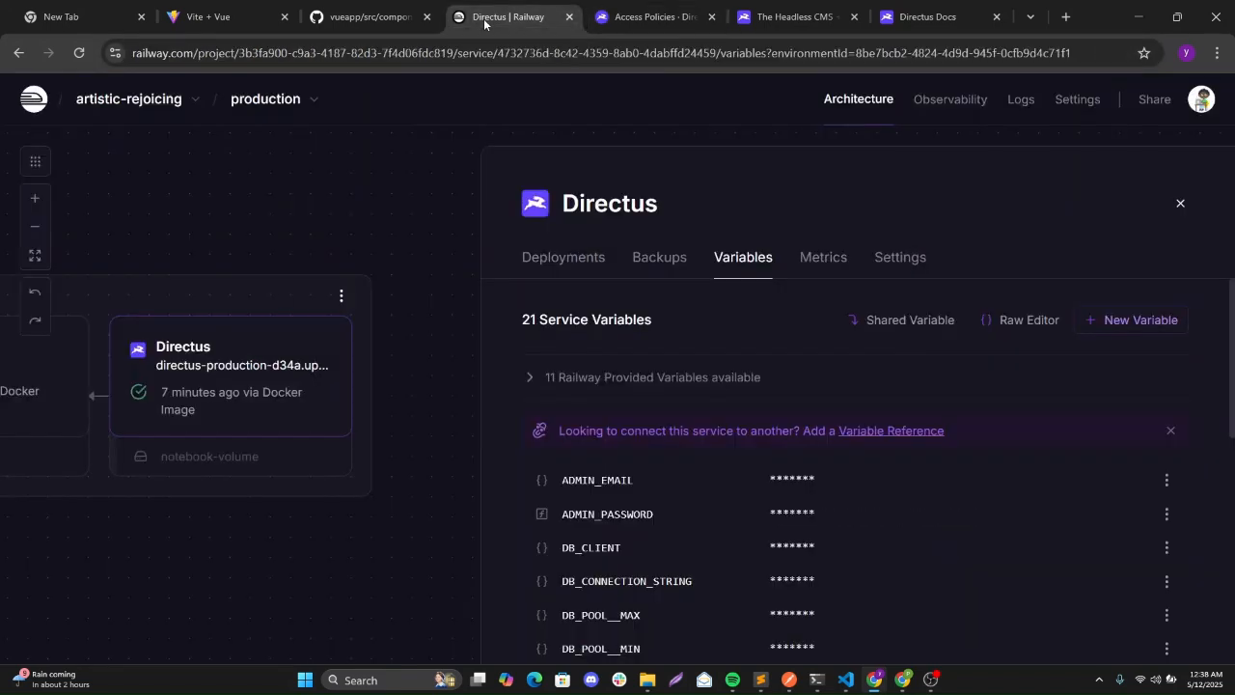
pyautogui.click(900, 259)
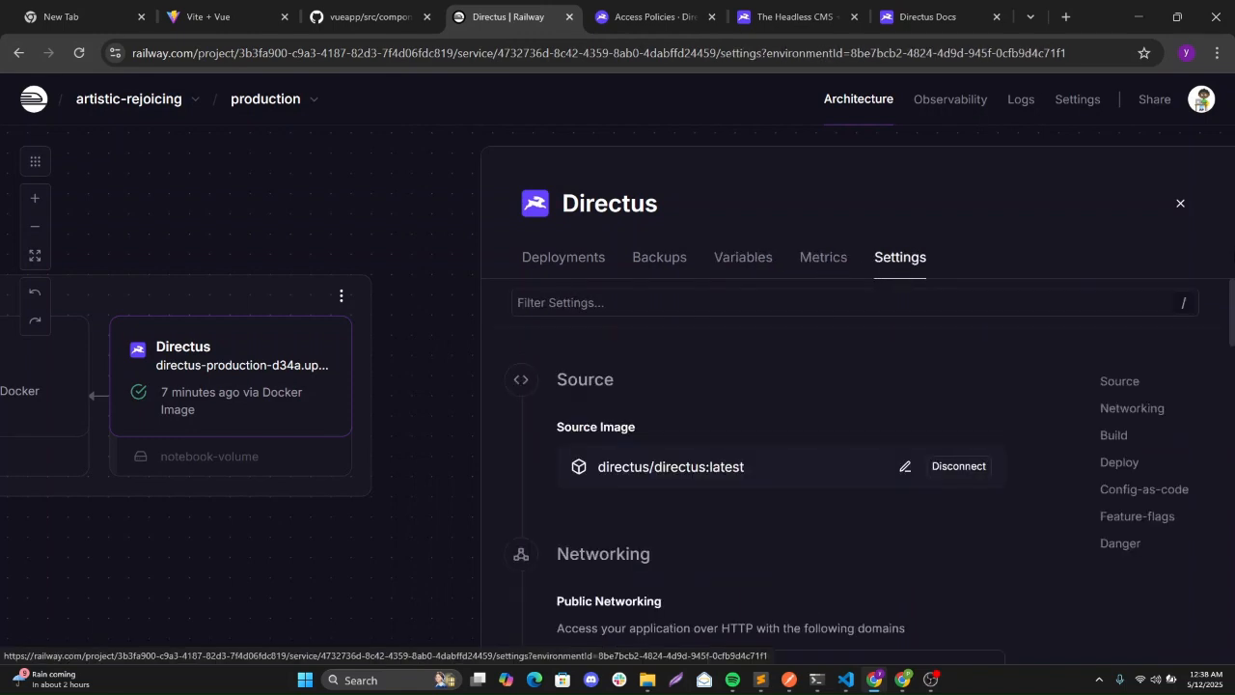
pyautogui.scroll(-1, 1233, 319)
pyautogui.scroll(-3, 1233, 320)
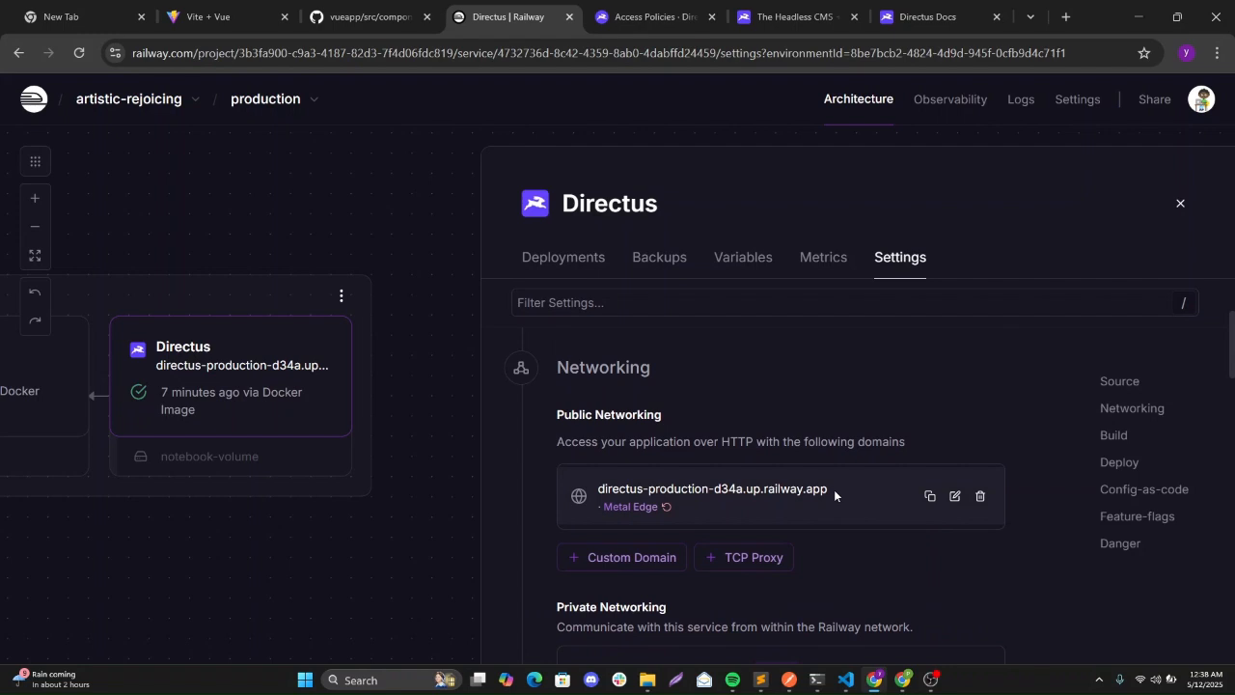
pyautogui.moveTo(833, 489); pyautogui.dragTo(598, 489)
pyautogui.hotkey('ctrl', 'c')
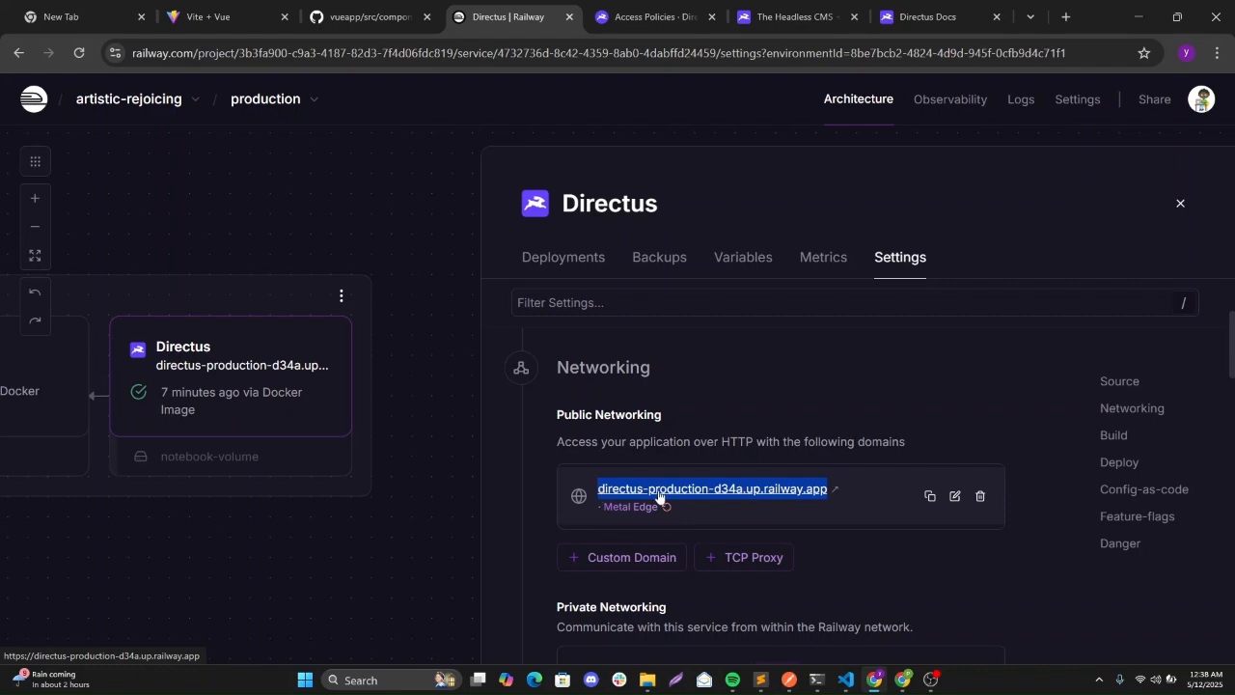
pyautogui.click(787, 680)
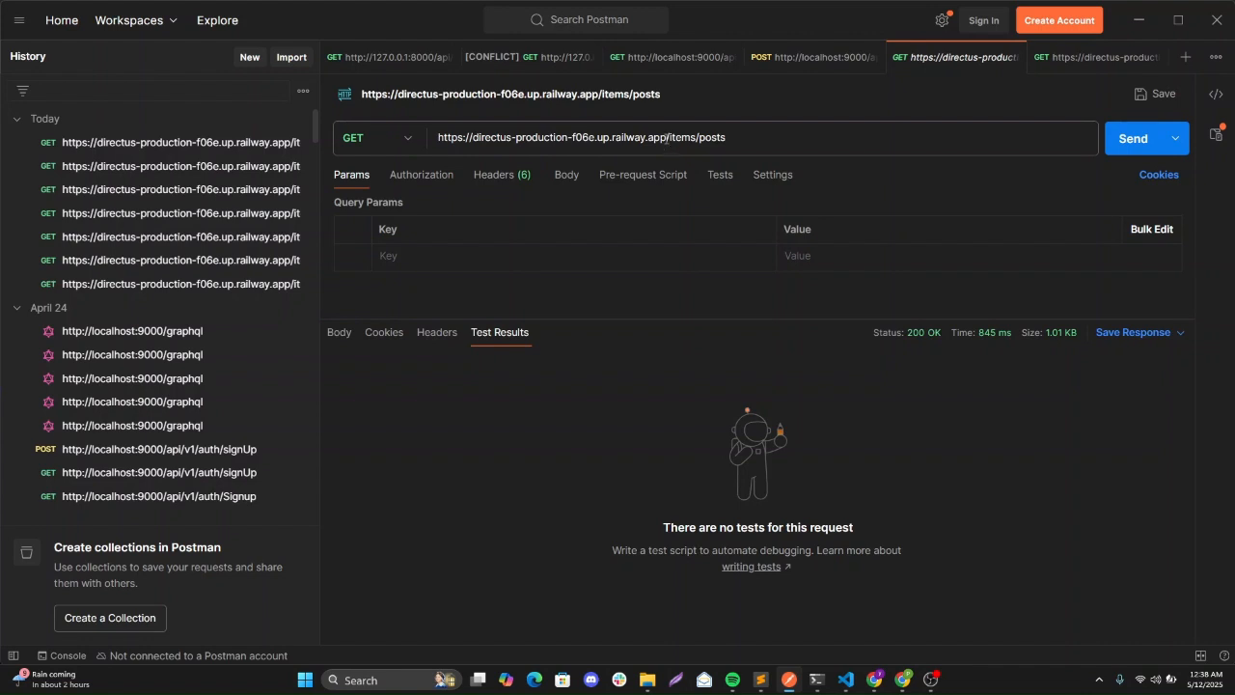
# Delete the old directus-production-f06e domain from Postman's request URL, leaving /items/posts.
pyautogui.moveTo(666, 137); pyautogui.dragTo(430, 145)
pyautogui.press('BackSpace')
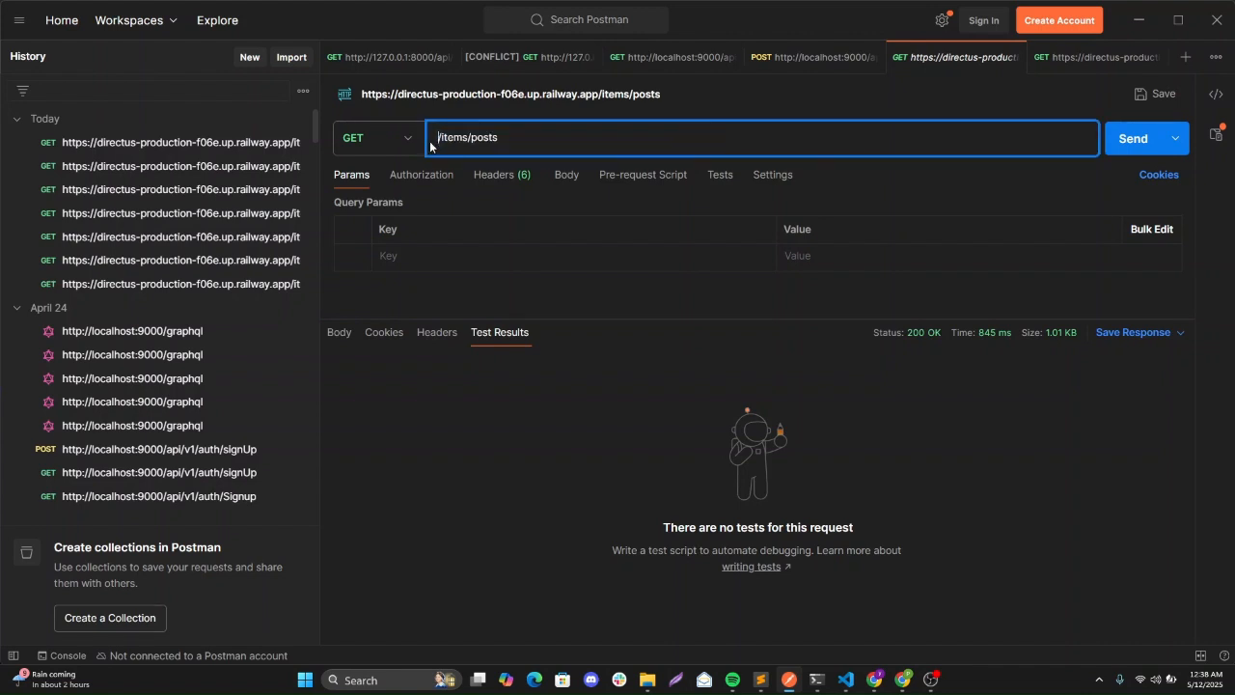
pyautogui.hotkey('ctrl', 'v')
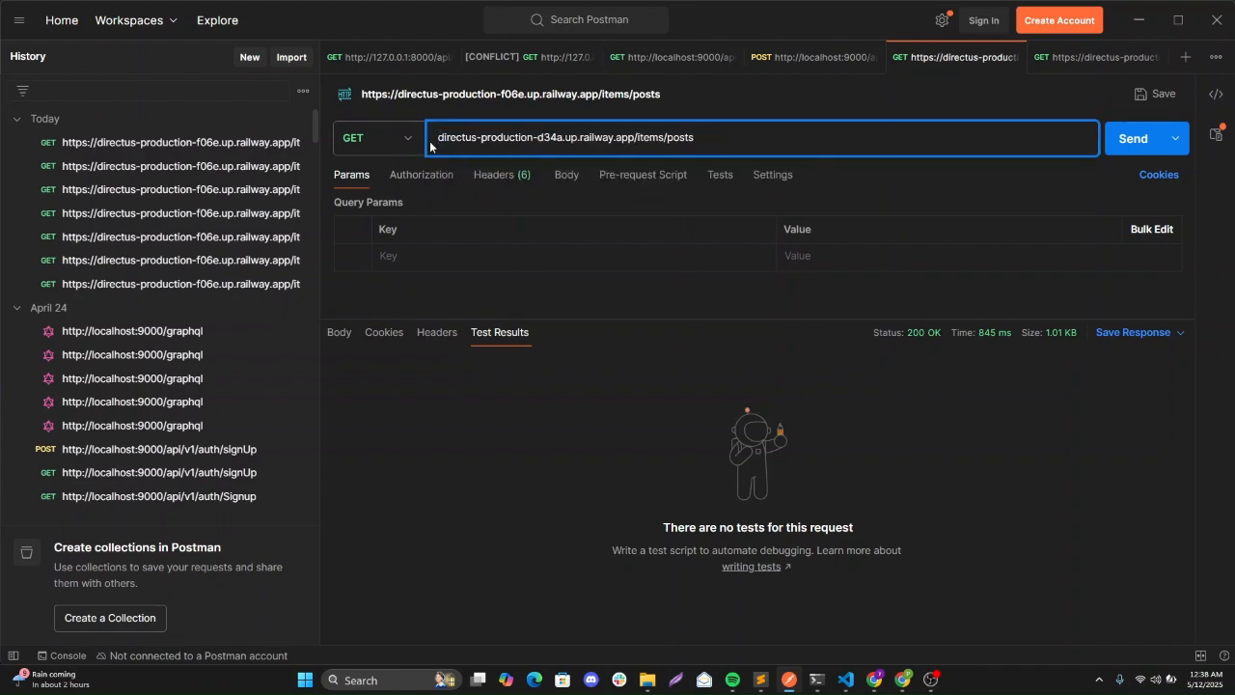
pyautogui.hotkey('ctrl', 'z')
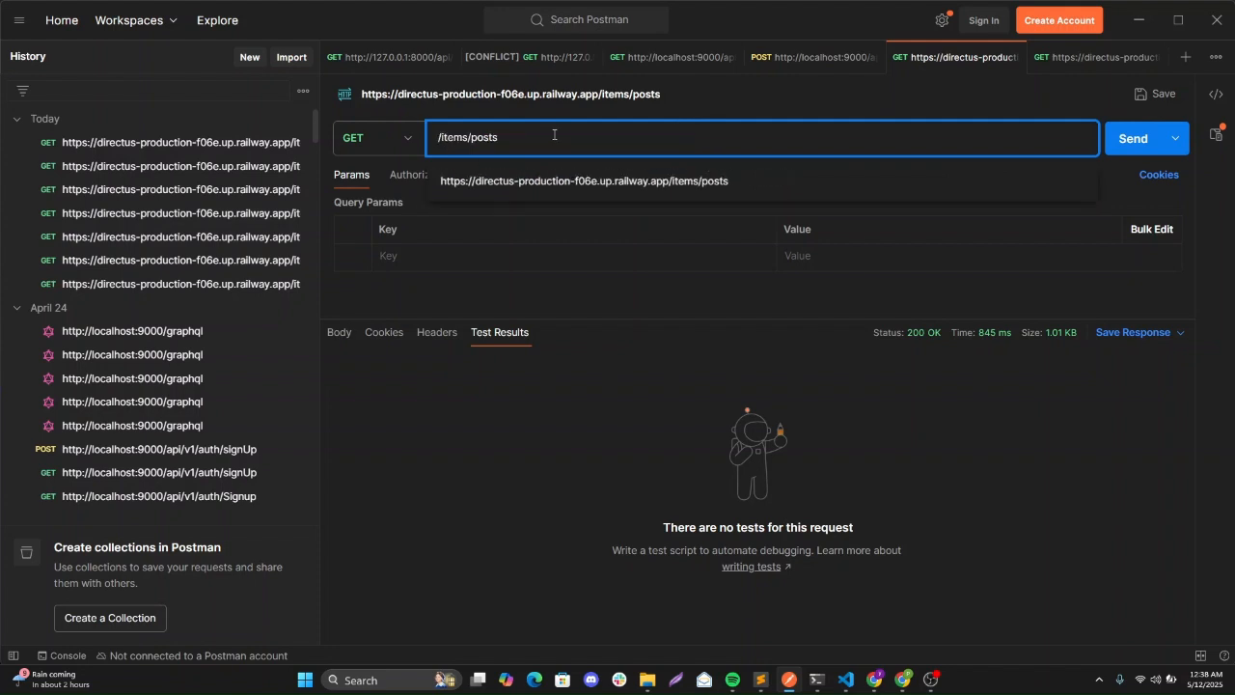
# Copy the full https Directus base URL from the Chrome address bar.
pyautogui.click(898, 680)
pyautogui.click(896, 680)
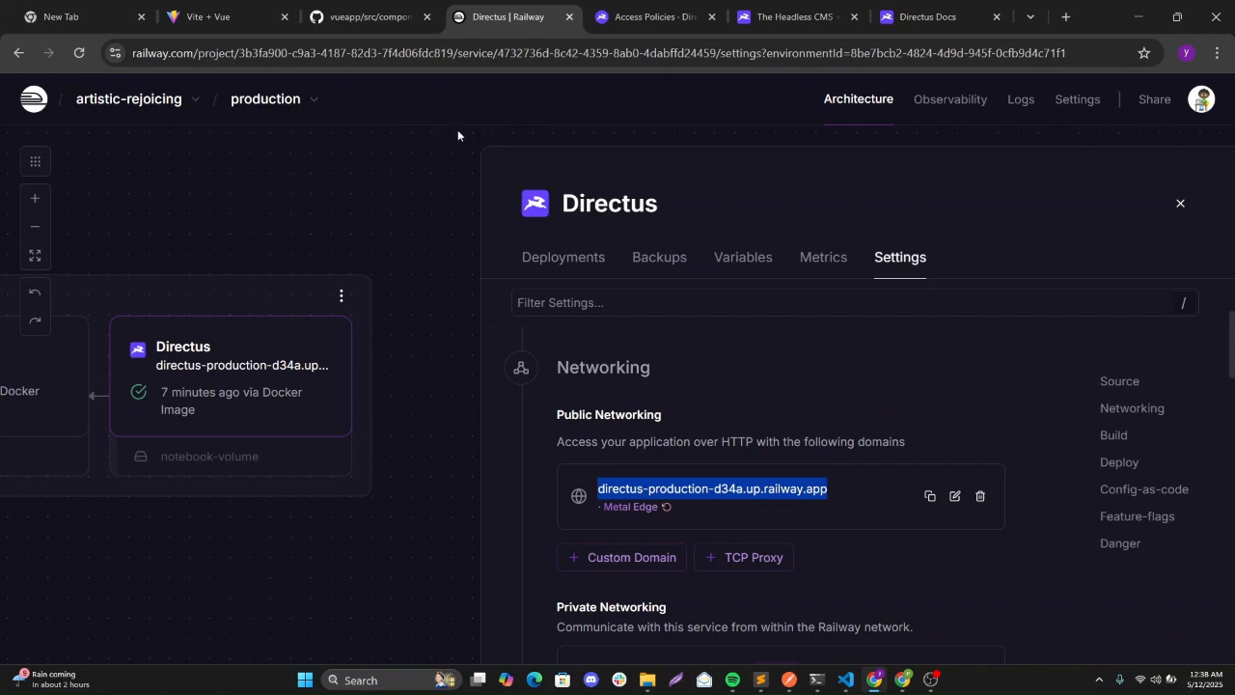
pyautogui.click(639, 8)
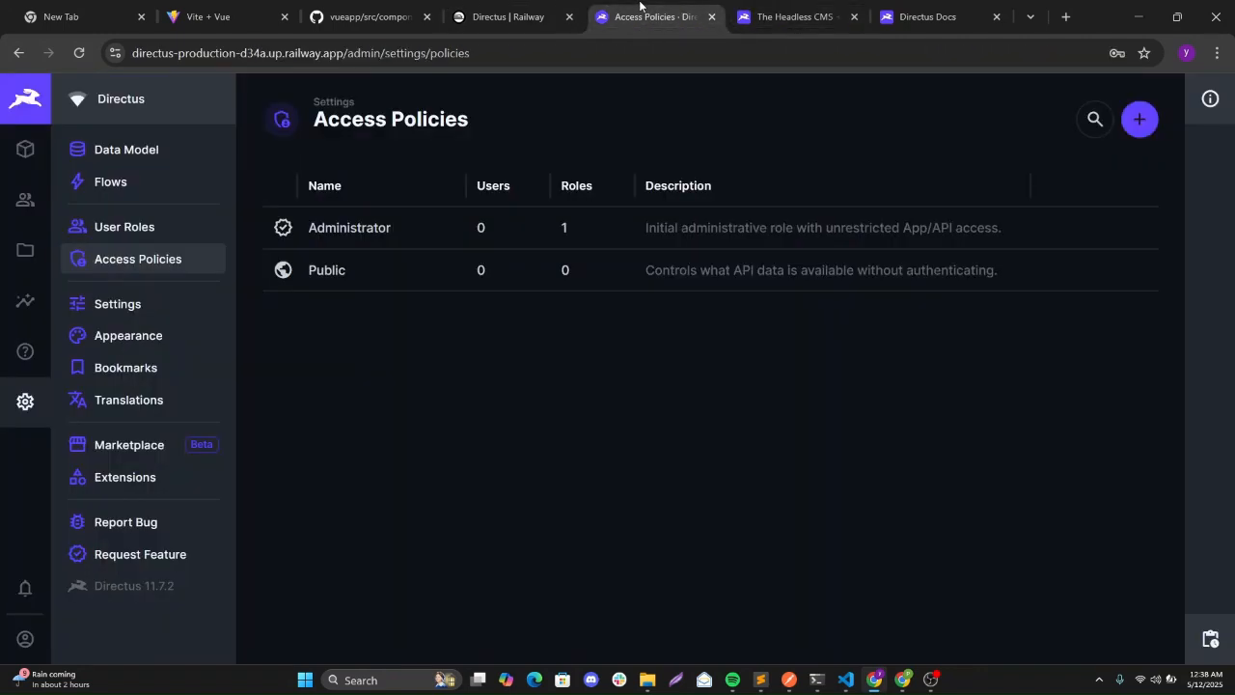
pyautogui.click(342, 55)
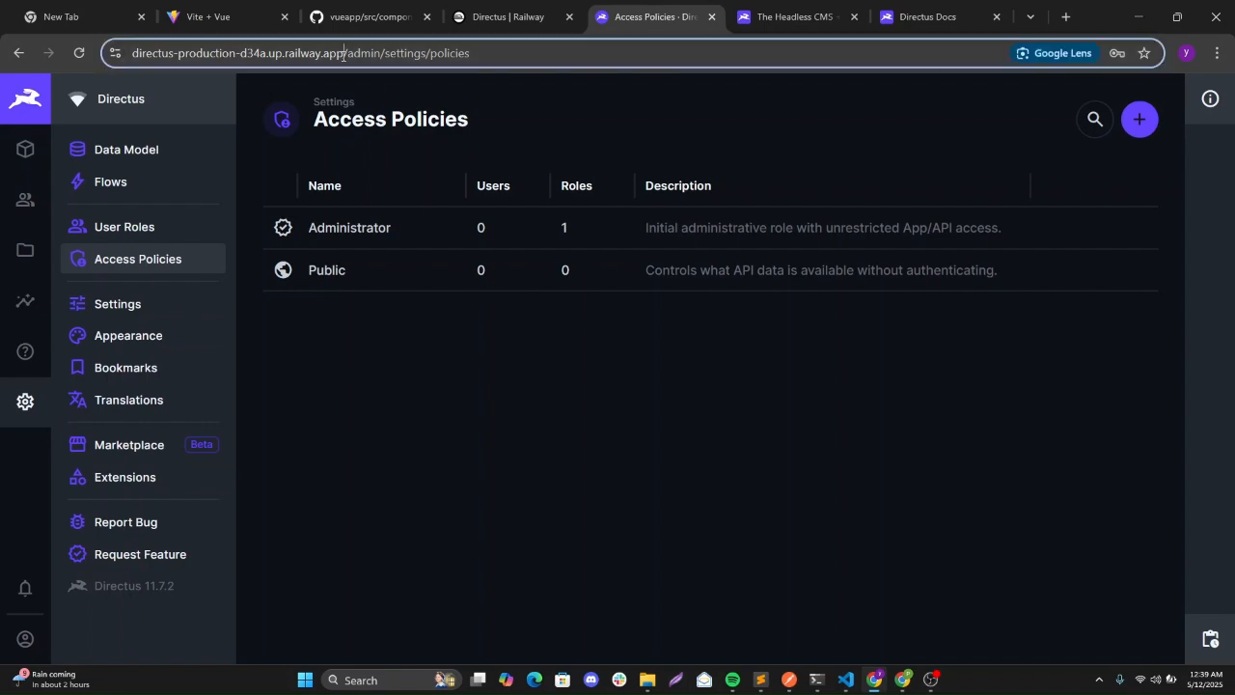
pyautogui.moveTo(342, 55); pyautogui.dragTo(114, 53)
pyautogui.hotkey('ctrl', 'c')
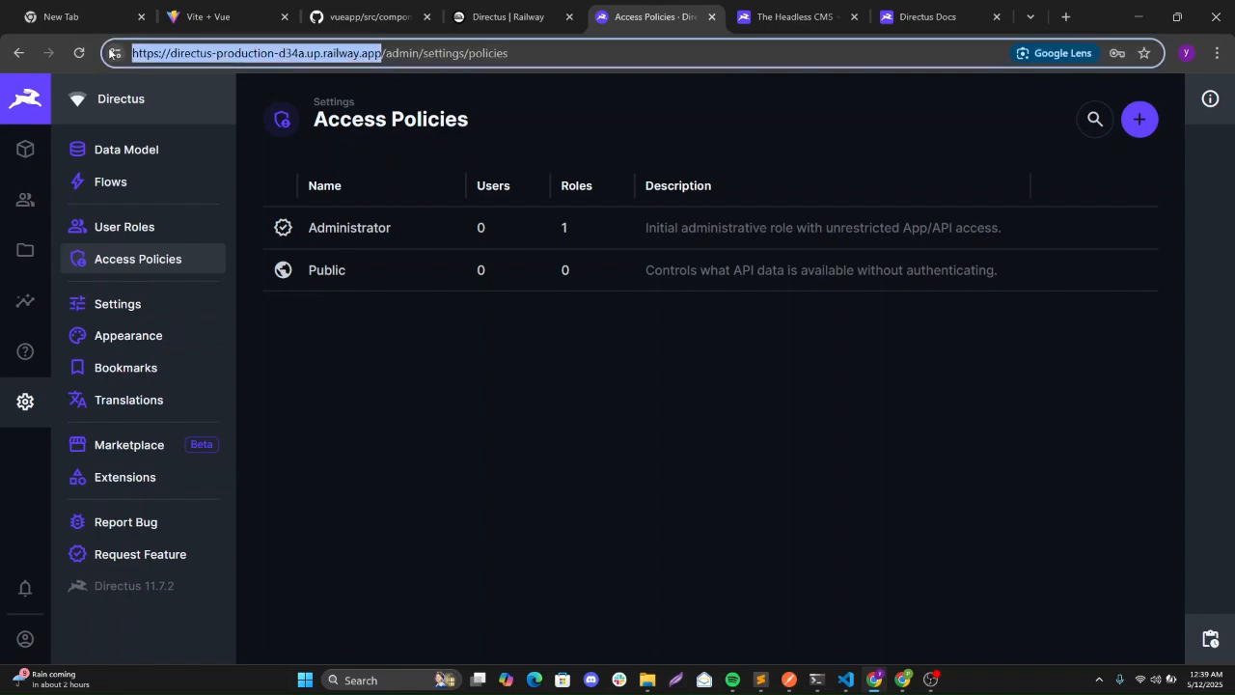
pyautogui.click(787, 682)
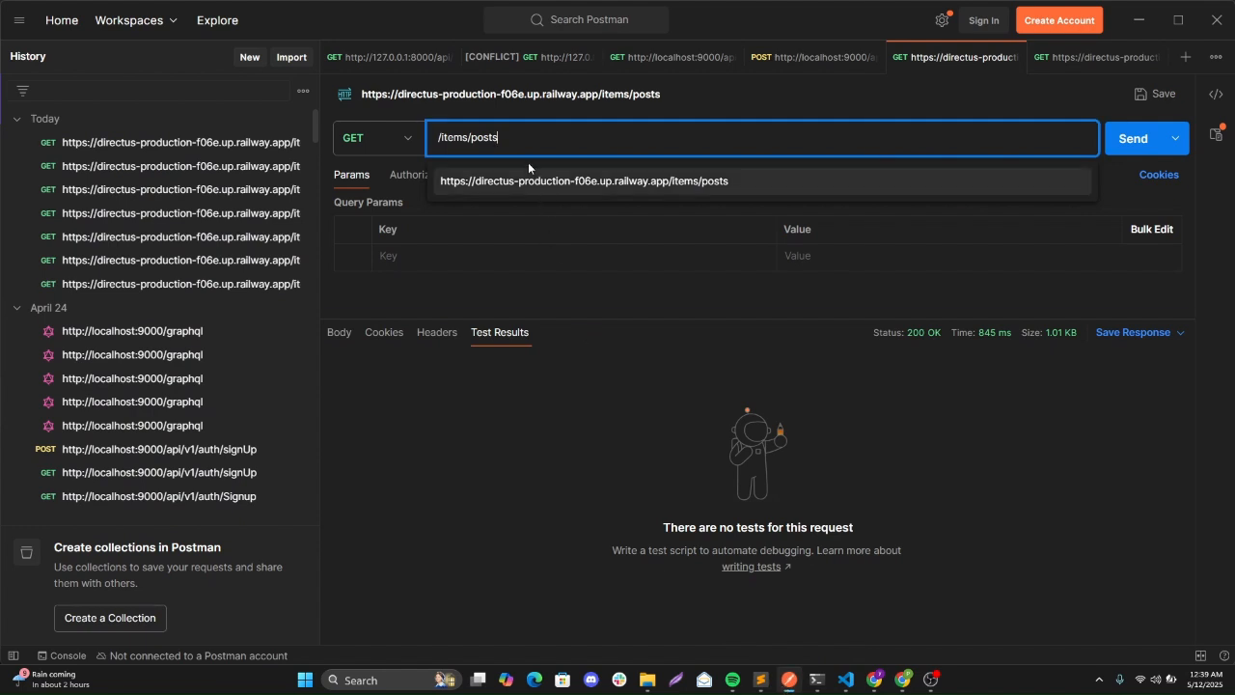
pyautogui.moveTo(513, 138); pyautogui.dragTo(436, 141)
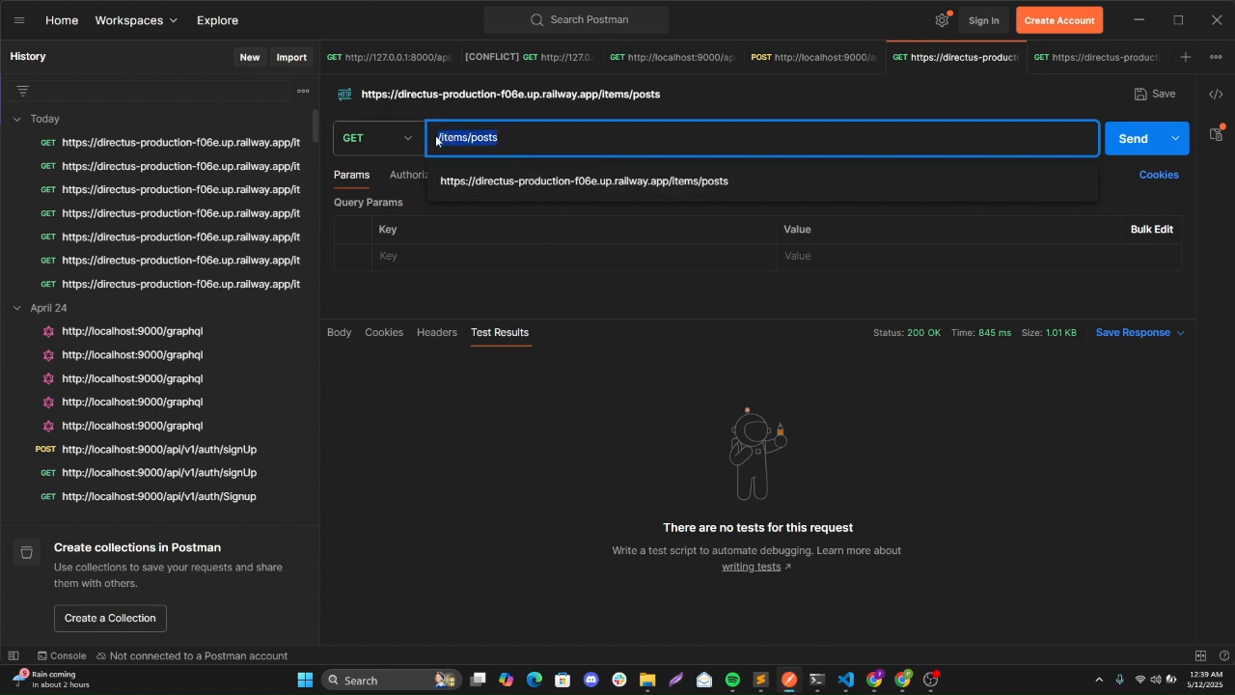
pyautogui.press('BackSpace')
pyautogui.hotkey('ctrl', 'v')
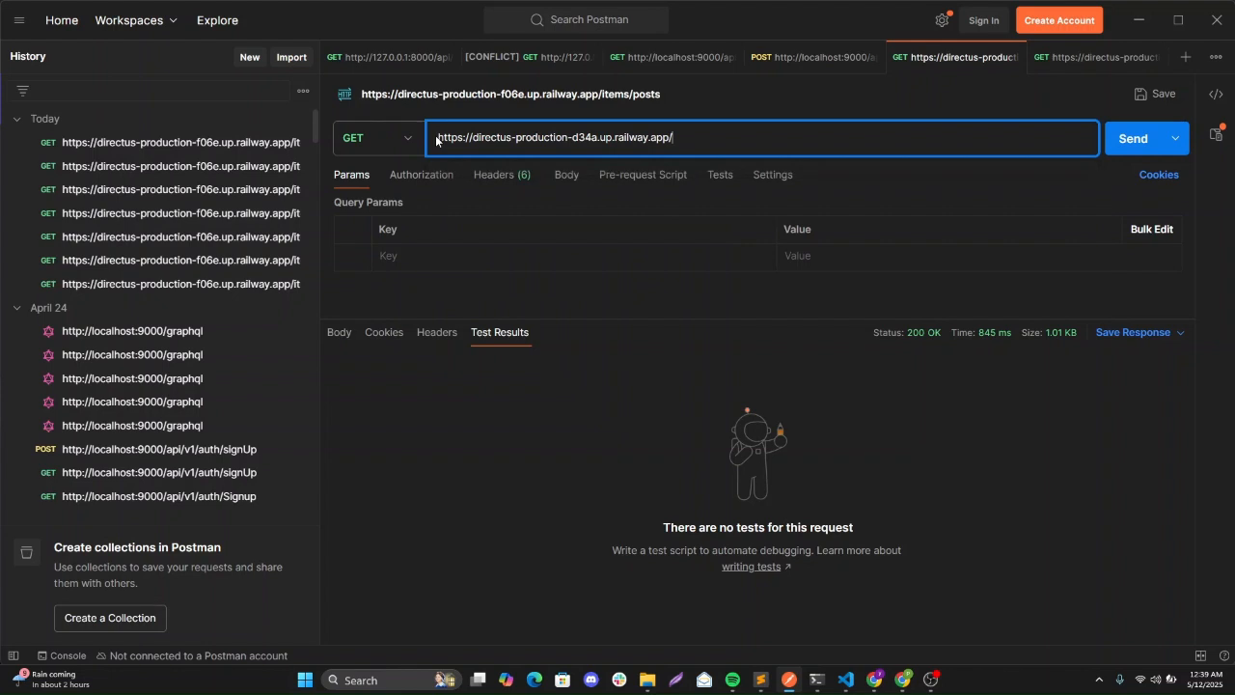
pyautogui.write('items/users')
pyautogui.click(1115, 151)
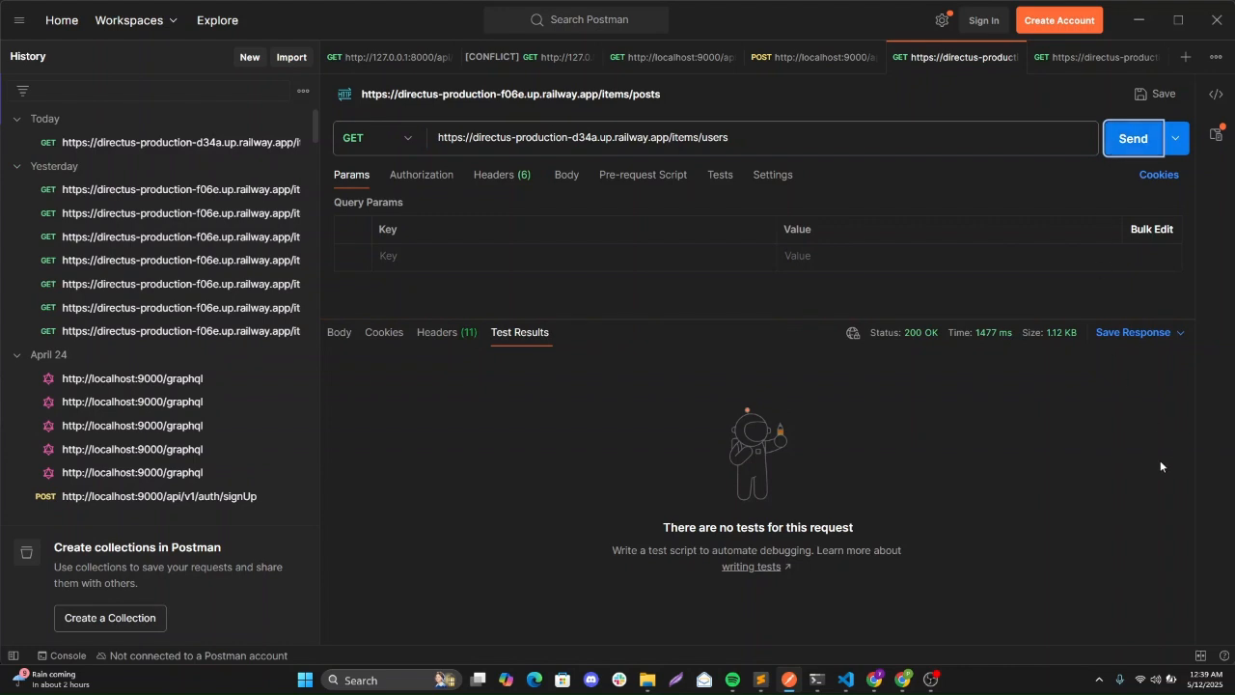
# Resend the request and view the JSON body listing both users.
pyautogui.click(344, 338)
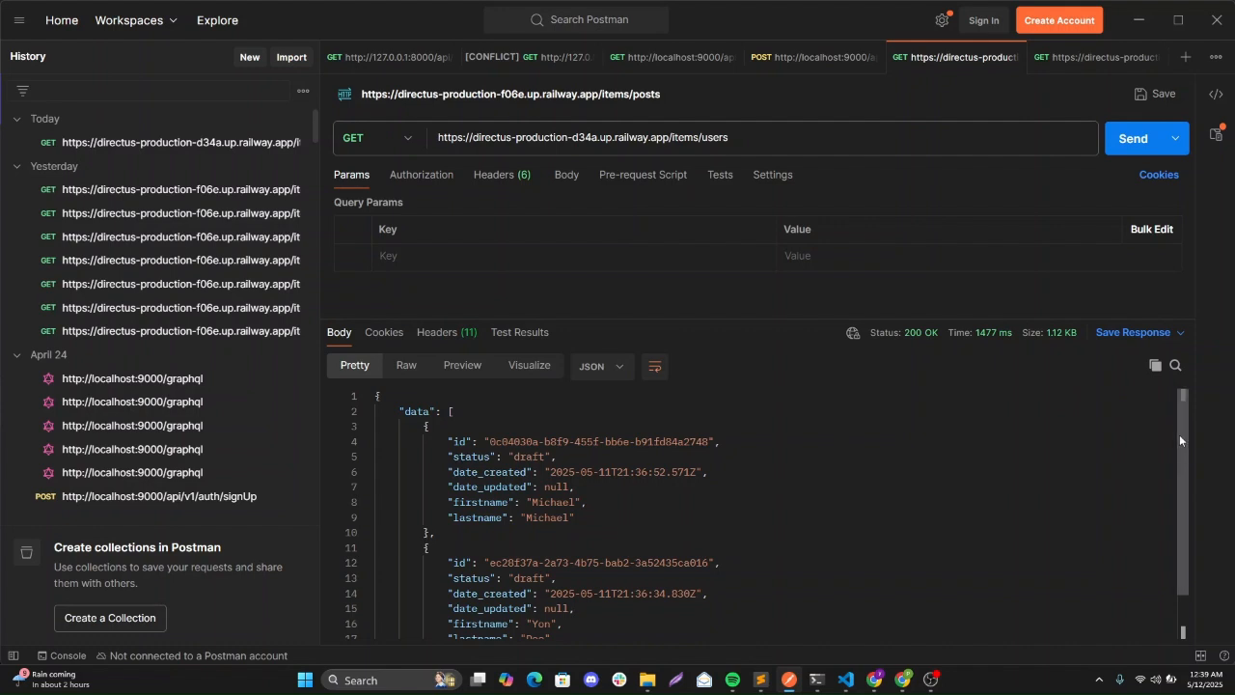
pyautogui.moveTo(1181, 438); pyautogui.dragTo(1182, 407)
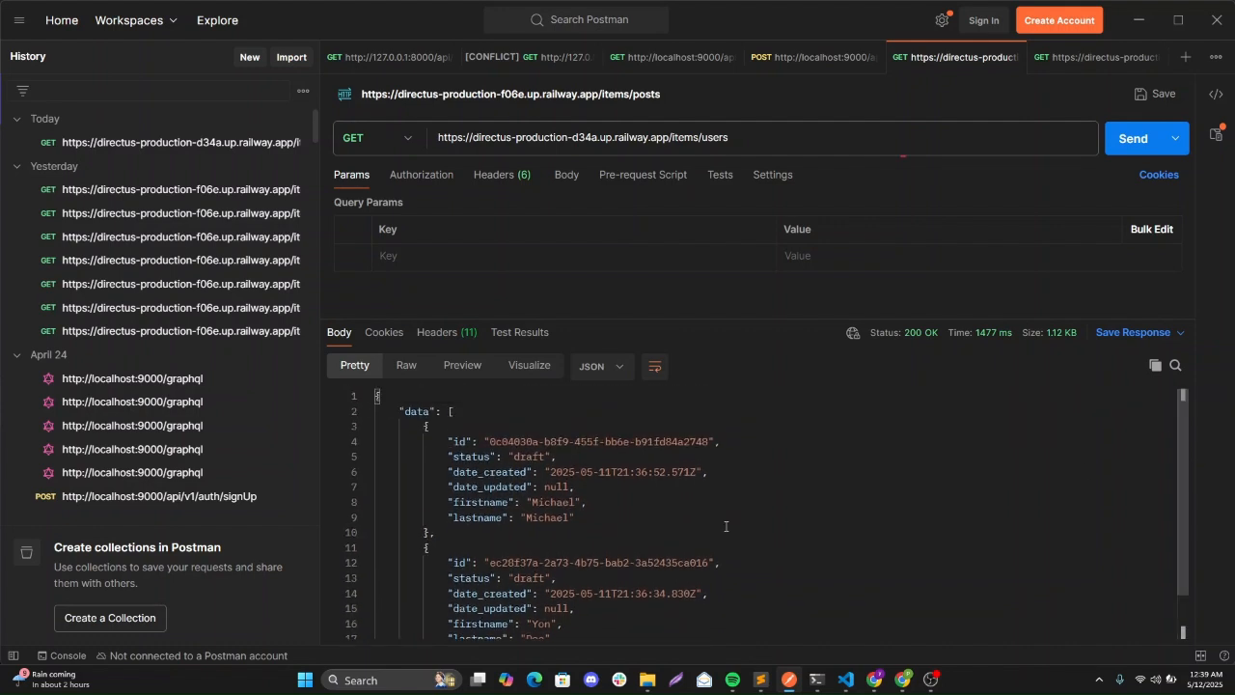
pyautogui.click(1131, 140)
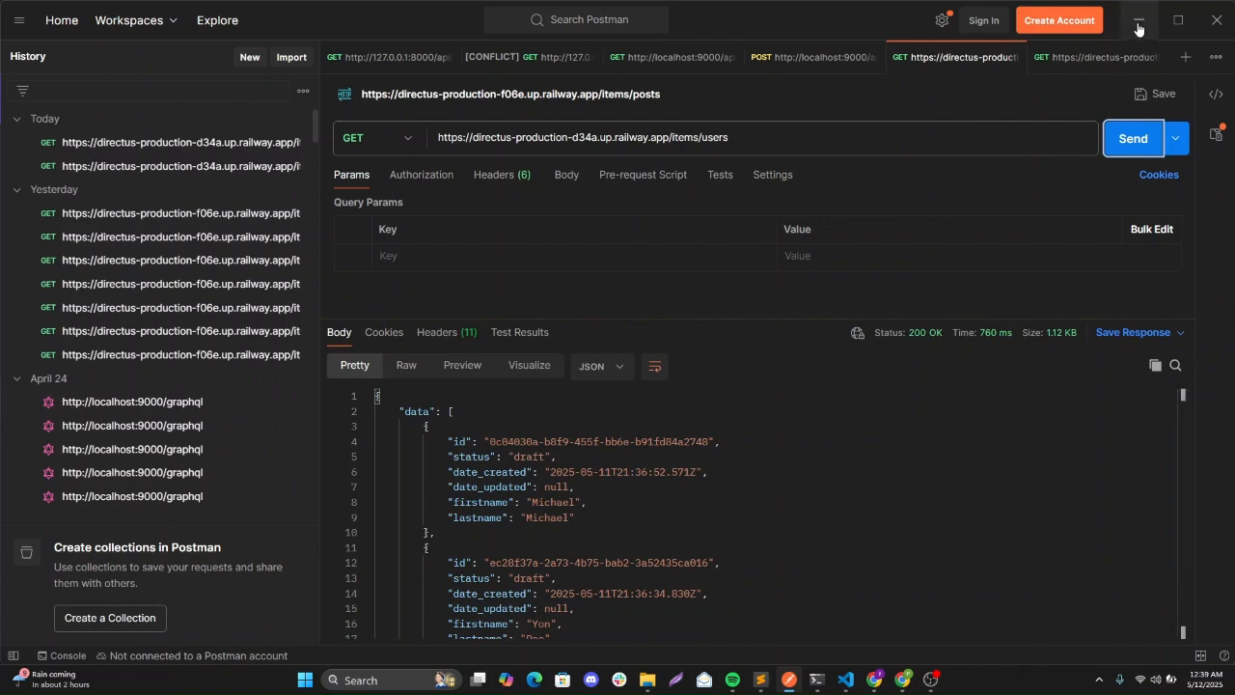
pyautogui.click(876, 680)
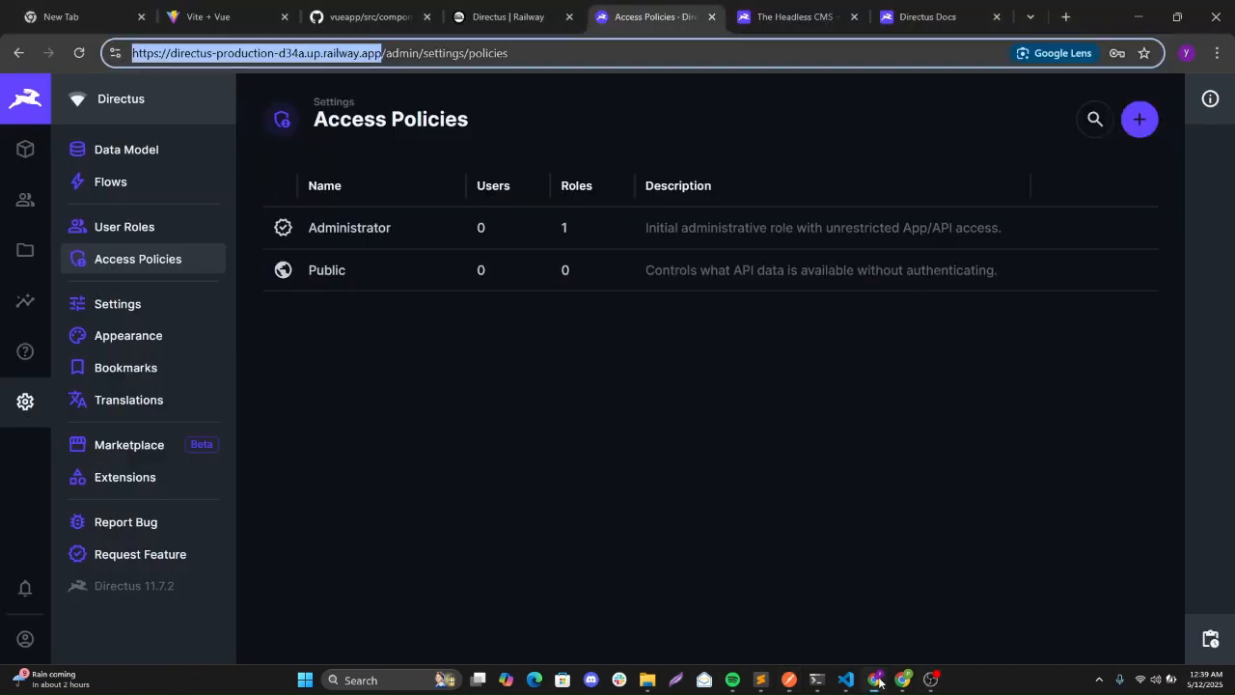